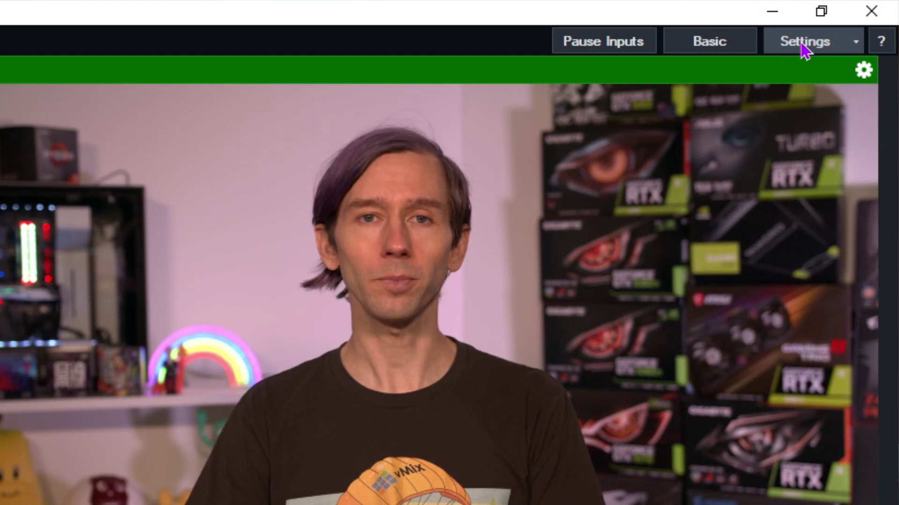
# Open vMix Settings on the Shortcuts page and select the MIDINoteOn 2:1 shortcut
pyautogui.click(802, 42)
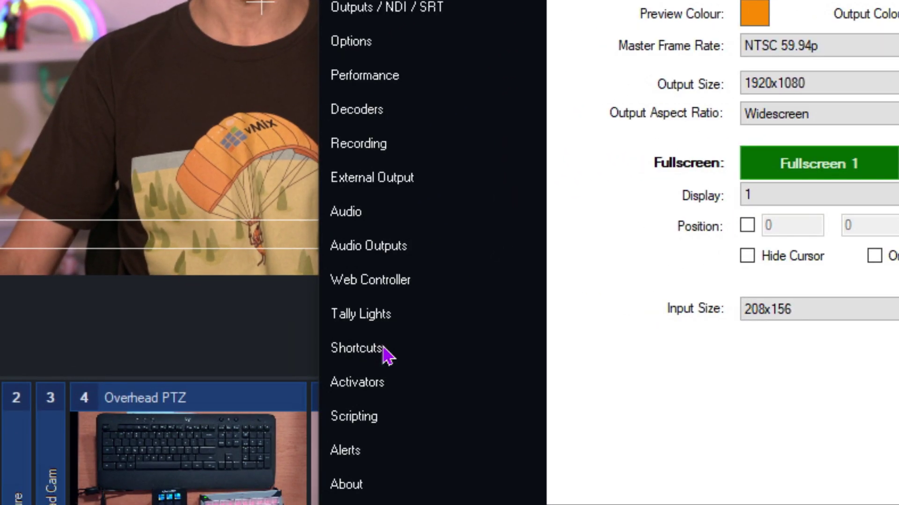
pyautogui.click(387, 357)
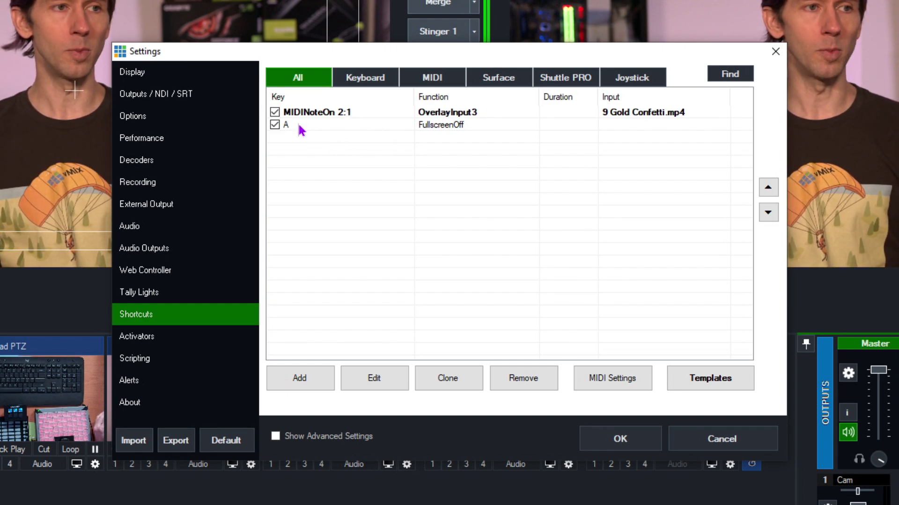
pyautogui.click(321, 115)
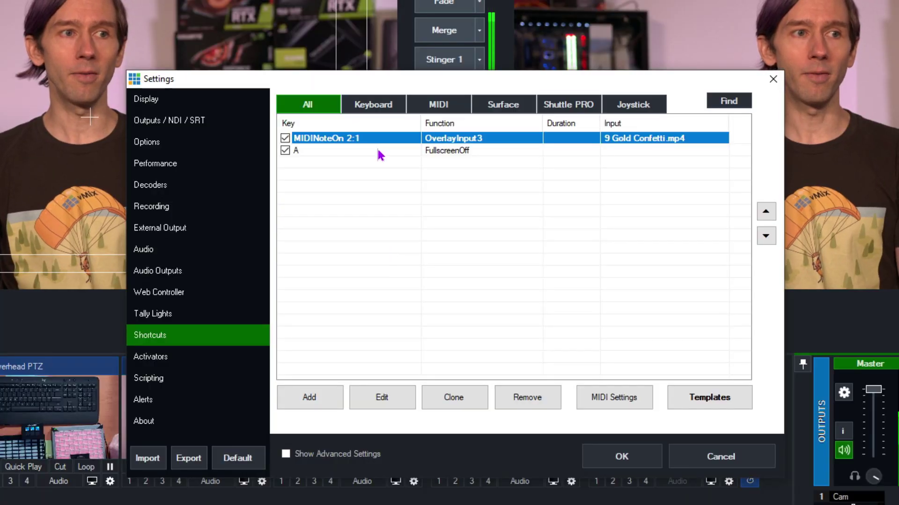
pyautogui.click(379, 153)
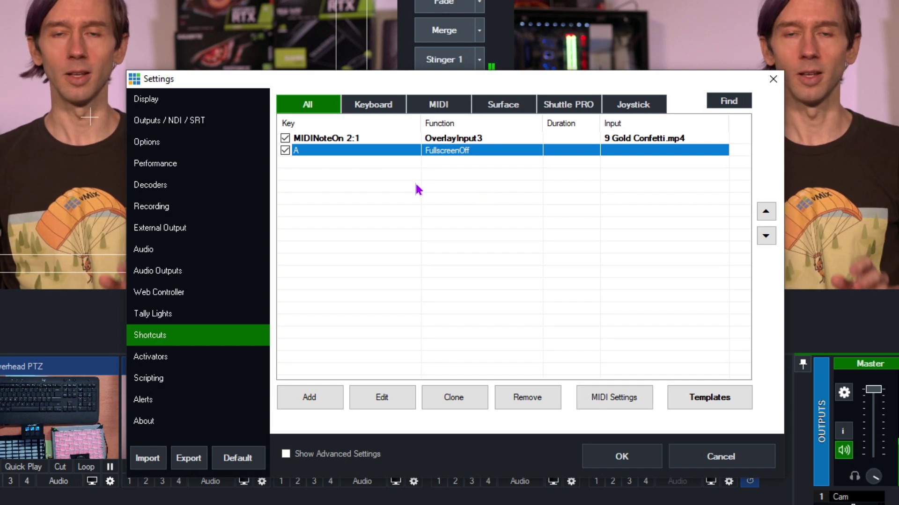
pyautogui.click(344, 161)
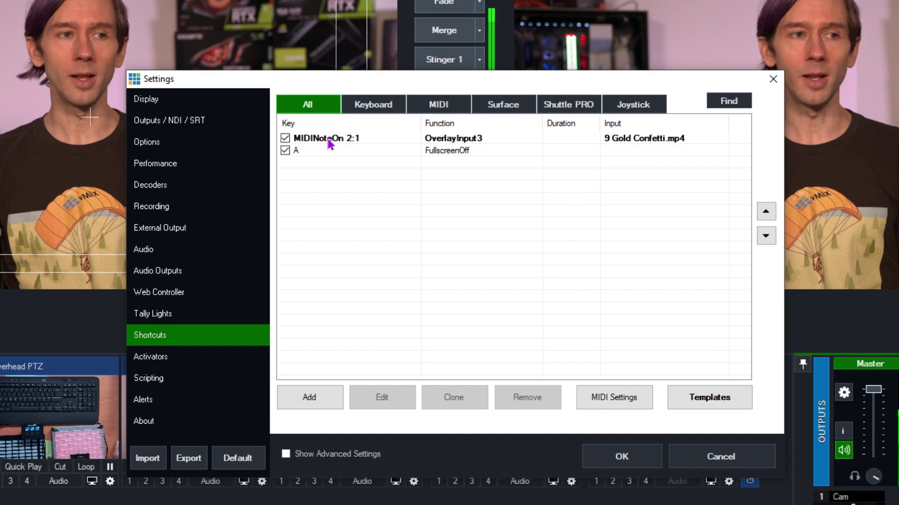
pyautogui.click(326, 154)
pyautogui.click(318, 141)
pyautogui.click(339, 184)
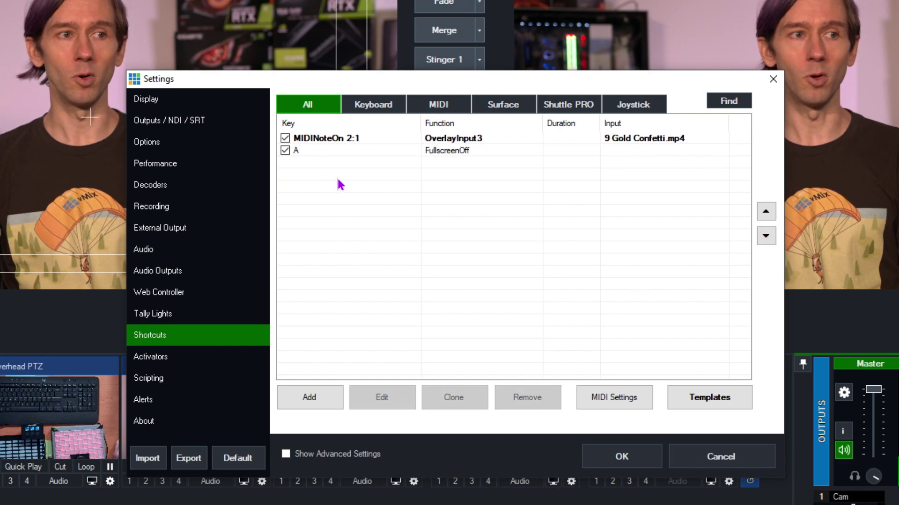
pyautogui.click(323, 139)
pyautogui.click(343, 191)
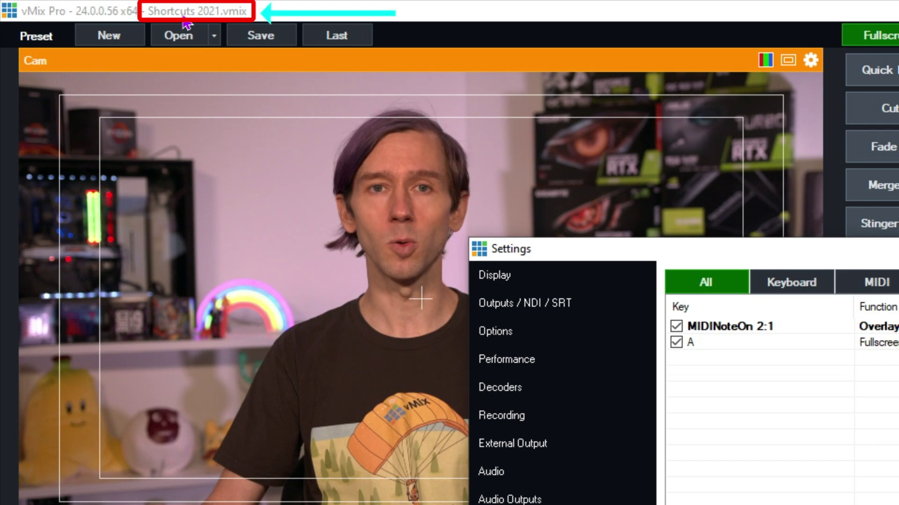
pyautogui.click(692, 326)
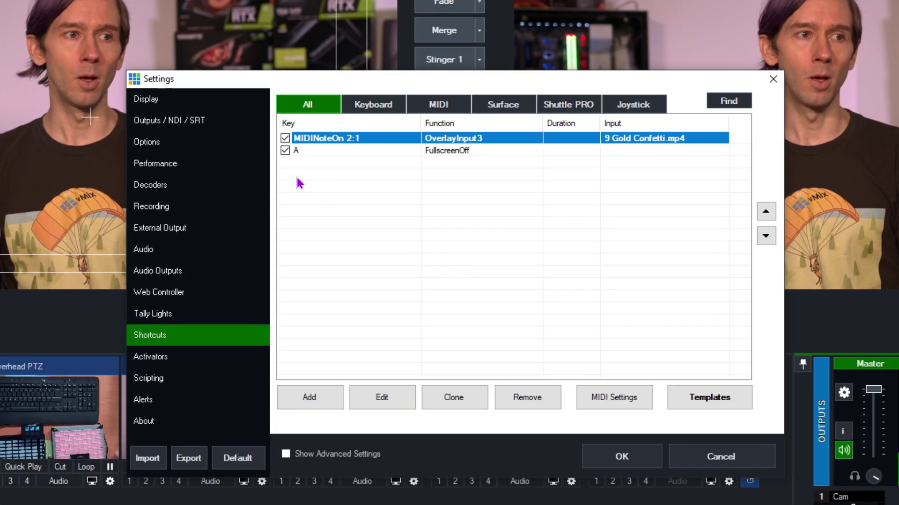
pyautogui.click(299, 151)
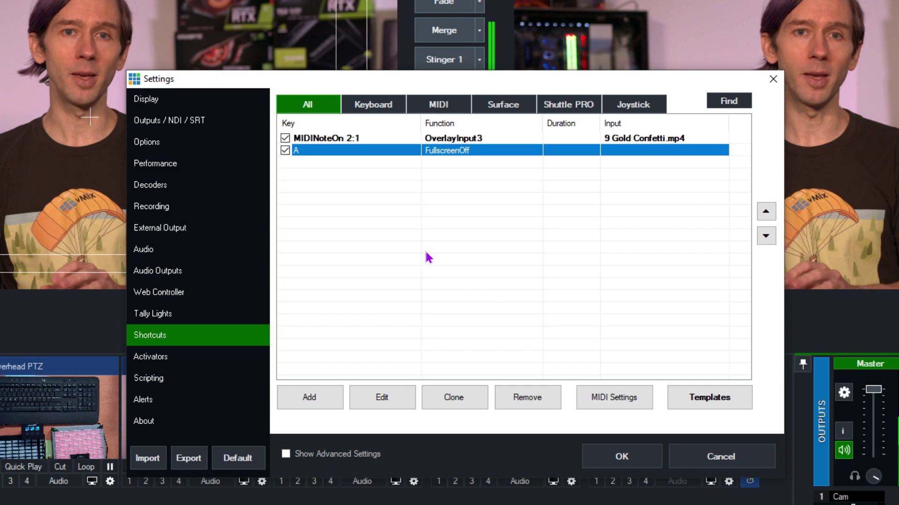
pyautogui.click(328, 140)
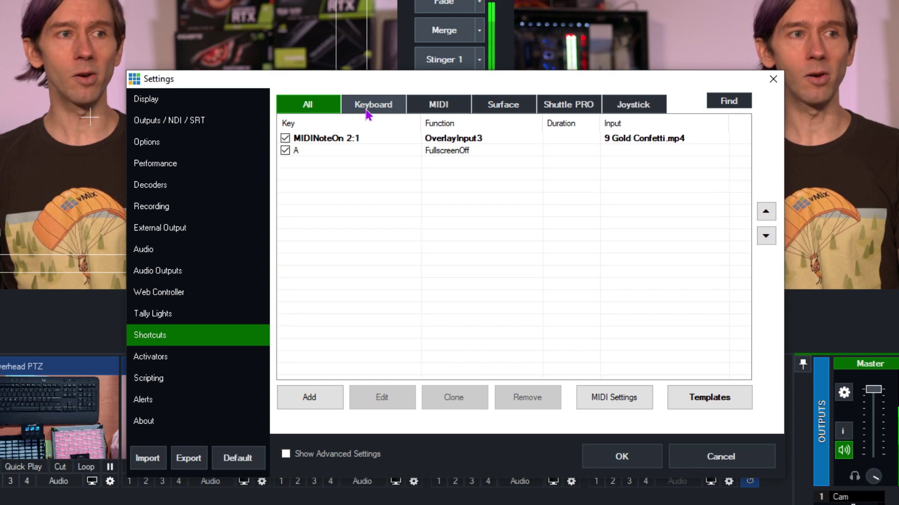
# Filter shortcuts by Keyboard, then MIDI, back to All, and open the Find Control prompt
pyautogui.click(368, 113)
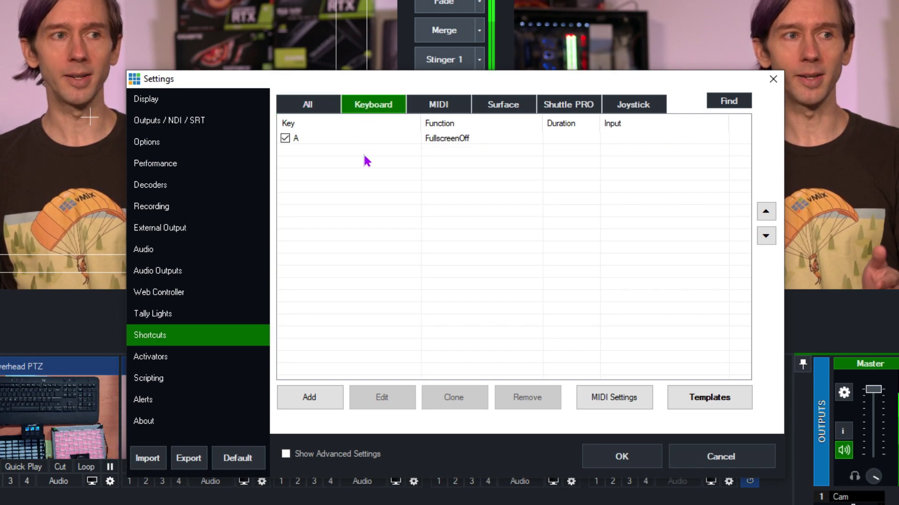
pyautogui.click(440, 104)
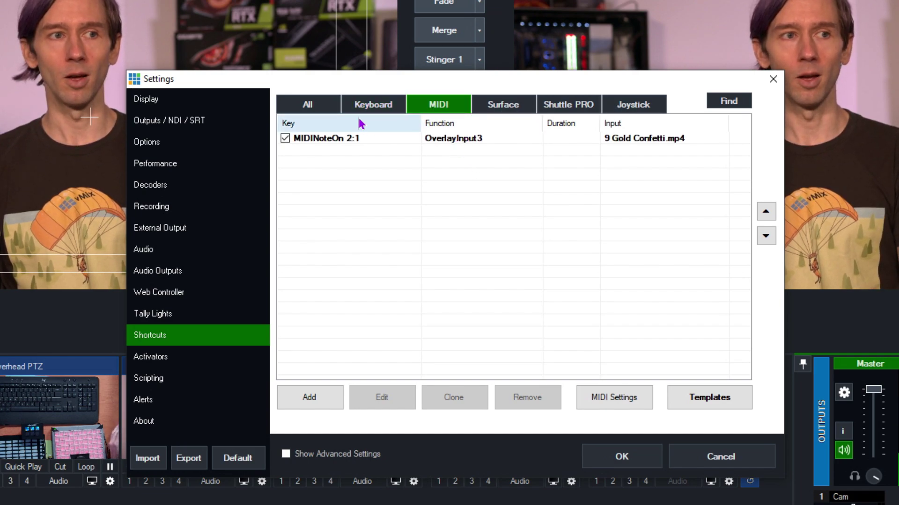
pyautogui.click(325, 107)
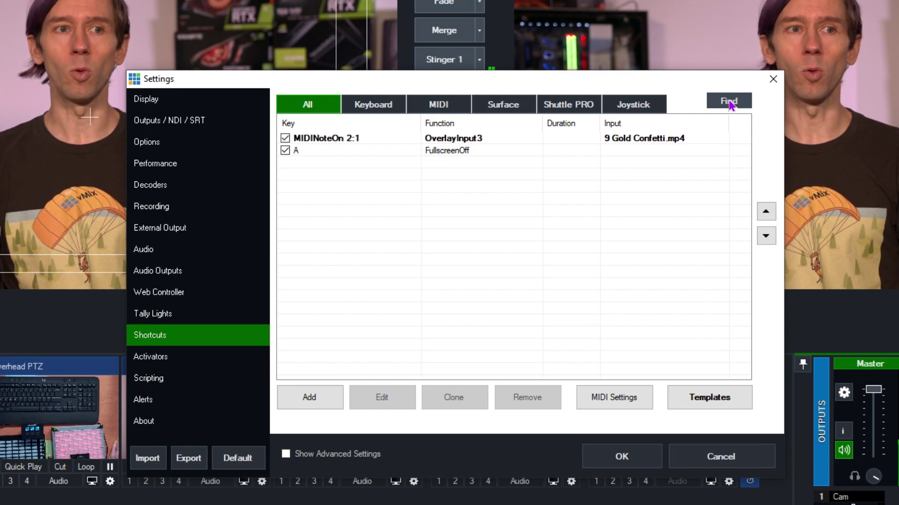
pyautogui.click(730, 105)
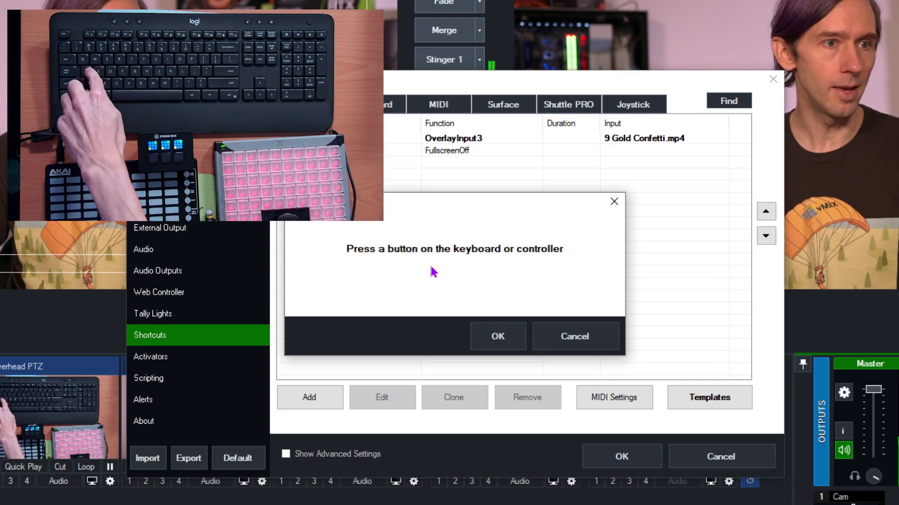
# Locate the A-key FullscreenOff shortcut through the Find Control prompt
pyautogui.press('a')
pyautogui.click(499, 337)
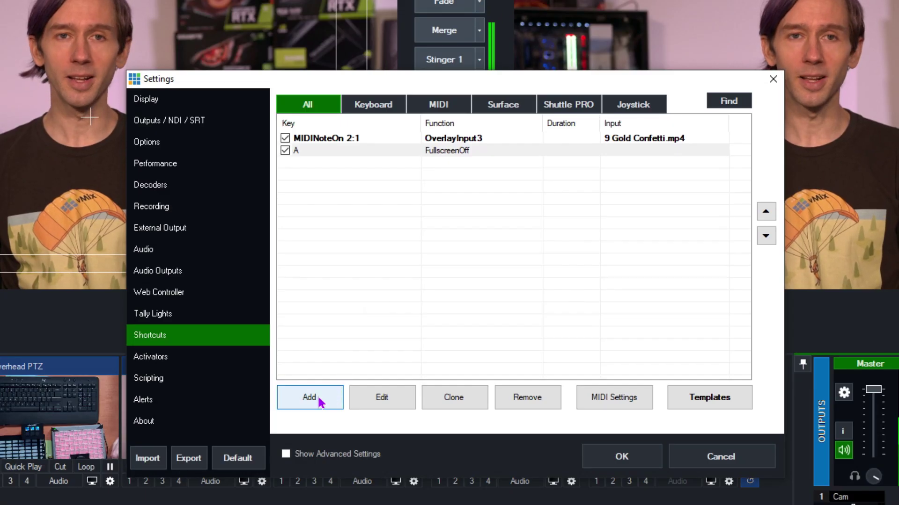
# Start a new shortcut and browse the Key/Control list, leaving the key at A
pyautogui.click(320, 401)
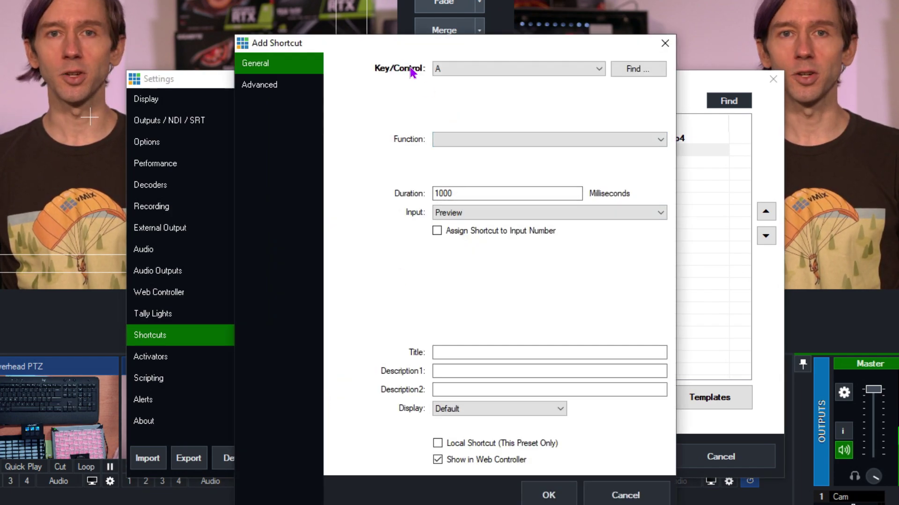
pyautogui.click(462, 67)
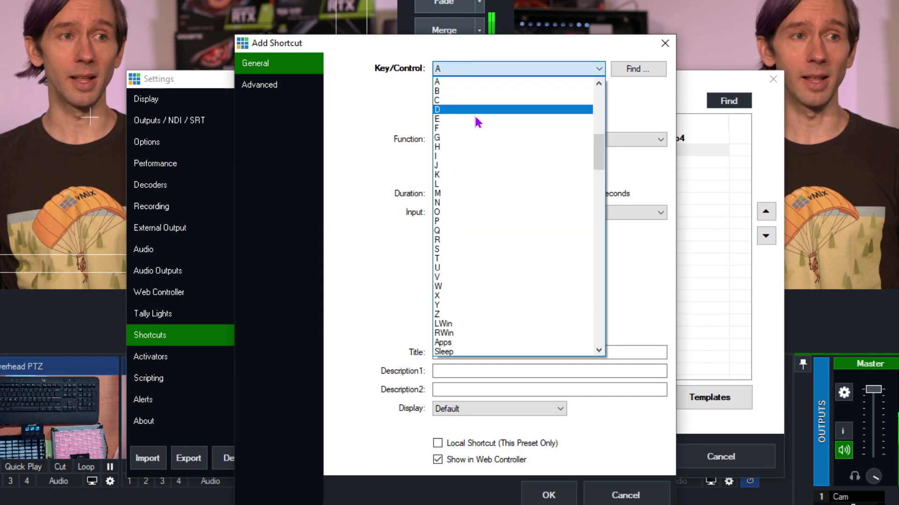
pyautogui.moveTo(599, 151); pyautogui.dragTo(614, 331)
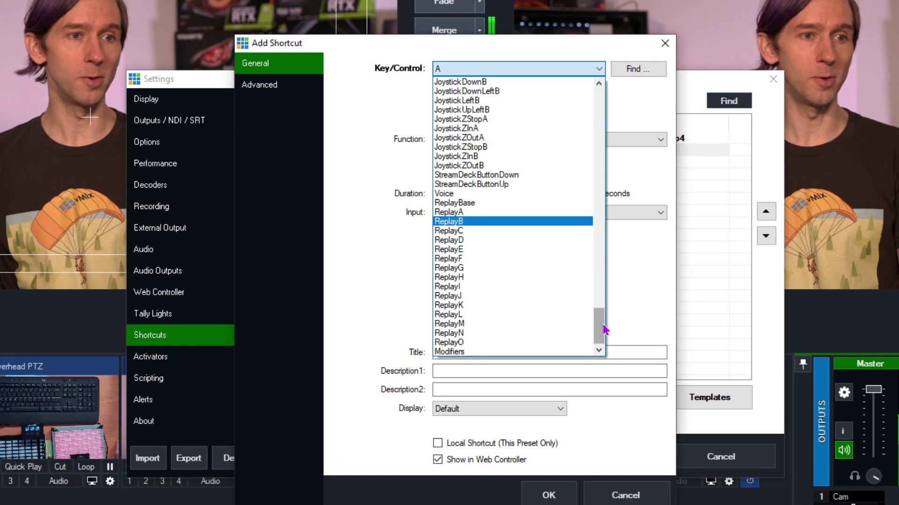
pyautogui.moveTo(601, 333); pyautogui.dragTo(604, 228)
pyautogui.click(629, 103)
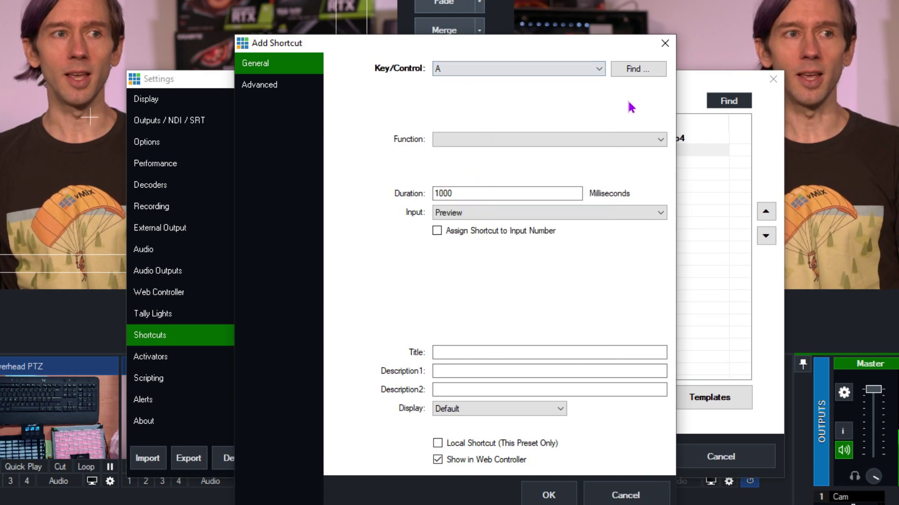
# Capture Space as the new shortcut's key with Find Control
pyautogui.click(639, 68)
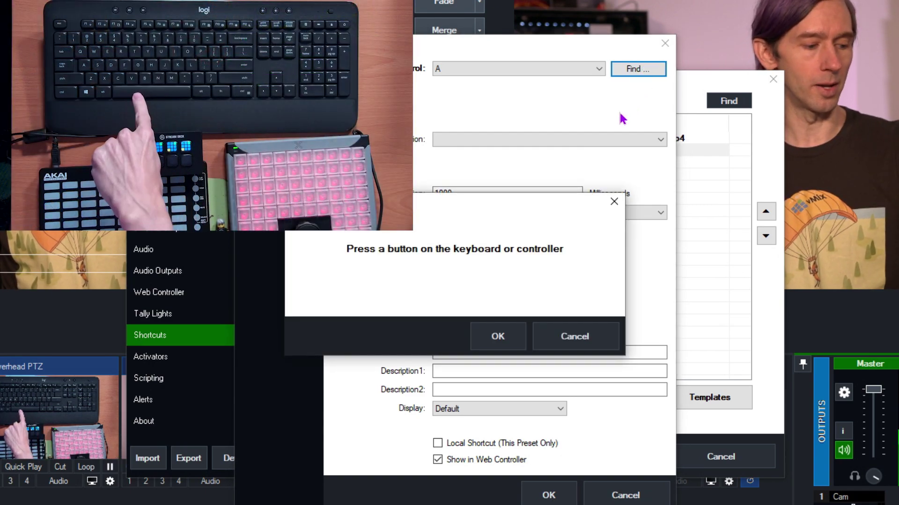
pyautogui.press('space')
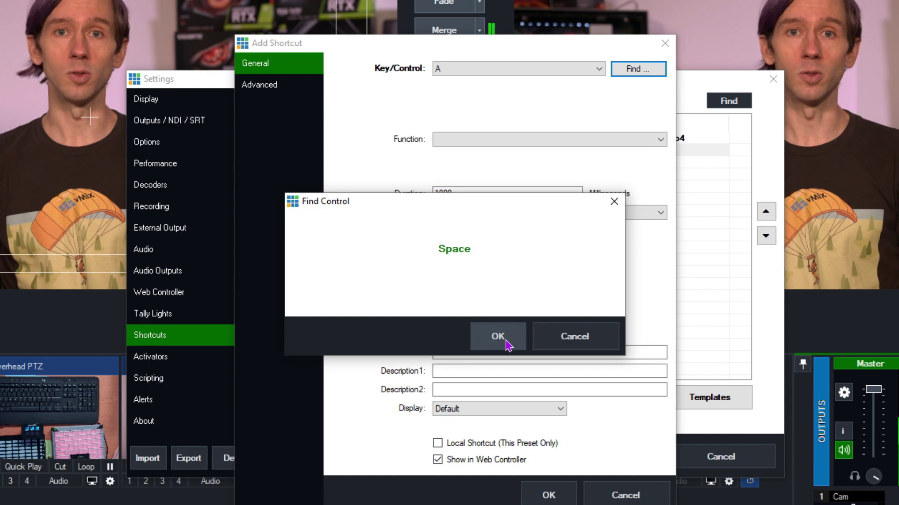
pyautogui.click(508, 345)
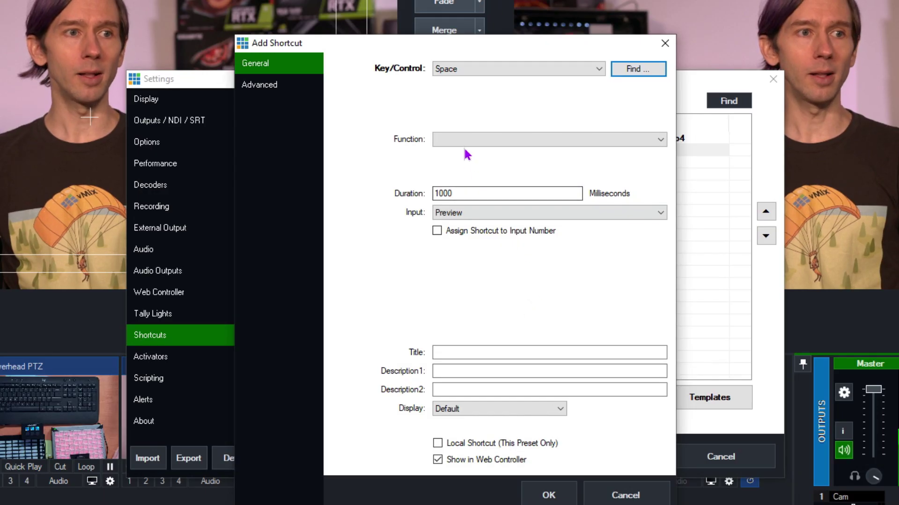
# Open the Select Function list for the Space shortcut and scroll through it
pyautogui.click(466, 141)
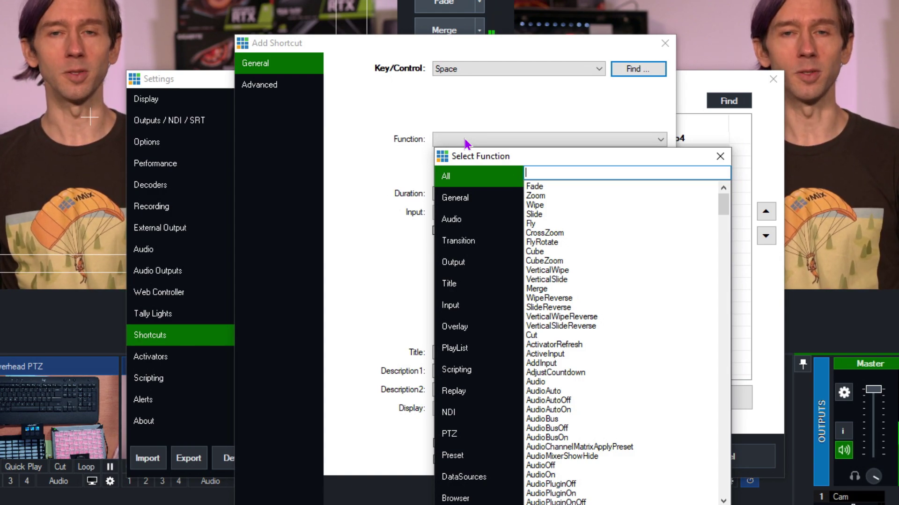
pyautogui.moveTo(723, 201)
pyautogui.mouseDown()
pyautogui.moveTo(725, 375)
pyautogui.moveTo(721, 191)
pyautogui.mouseUp()
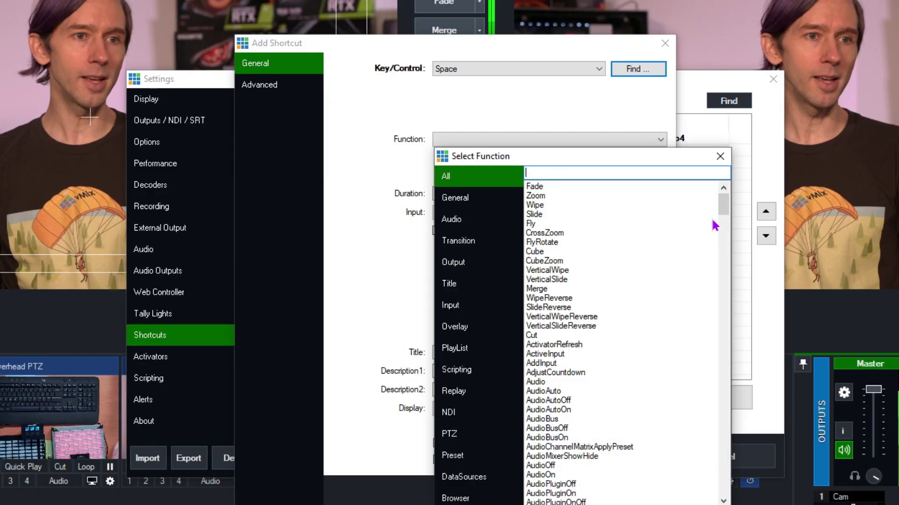
pyautogui.moveTo(723, 209); pyautogui.dragTo(723, 204)
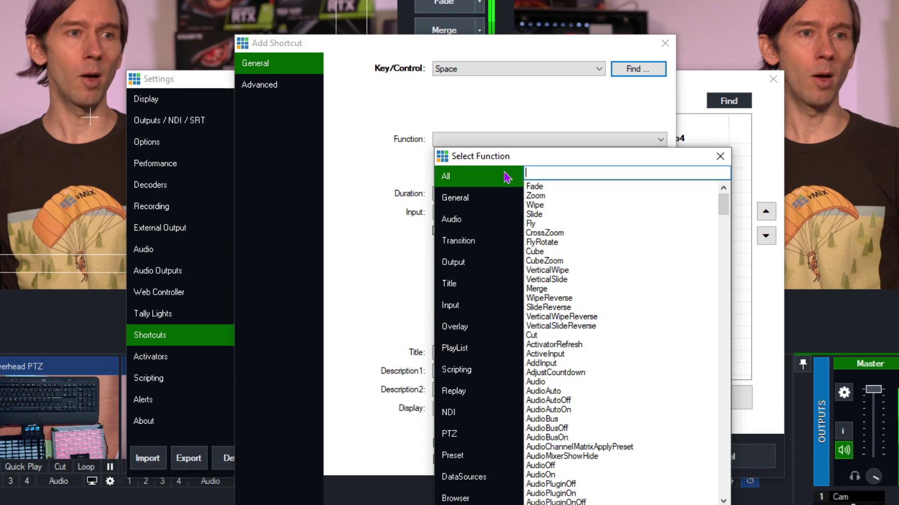
pyautogui.scroll(-20, 721, 211)
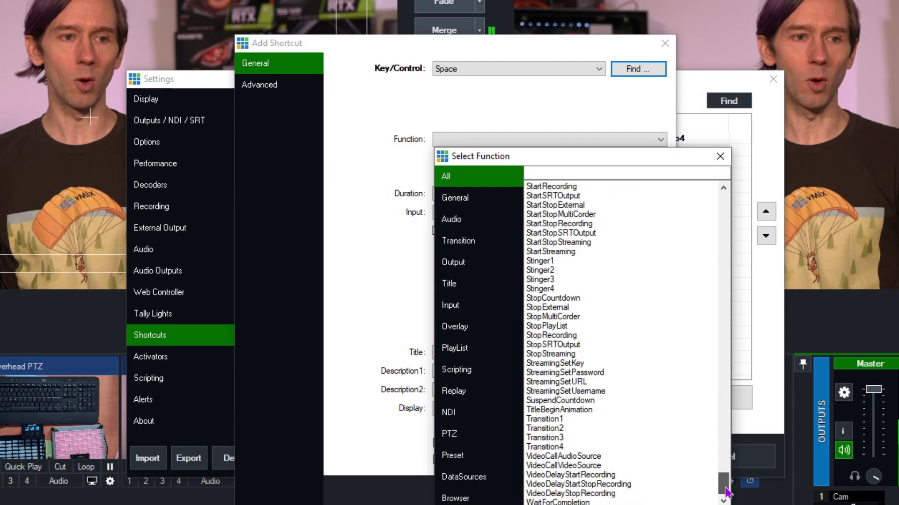
pyautogui.scroll(20, 704, 202)
pyautogui.scroll(-10, 705, 225)
pyautogui.scroll(10, 704, 225)
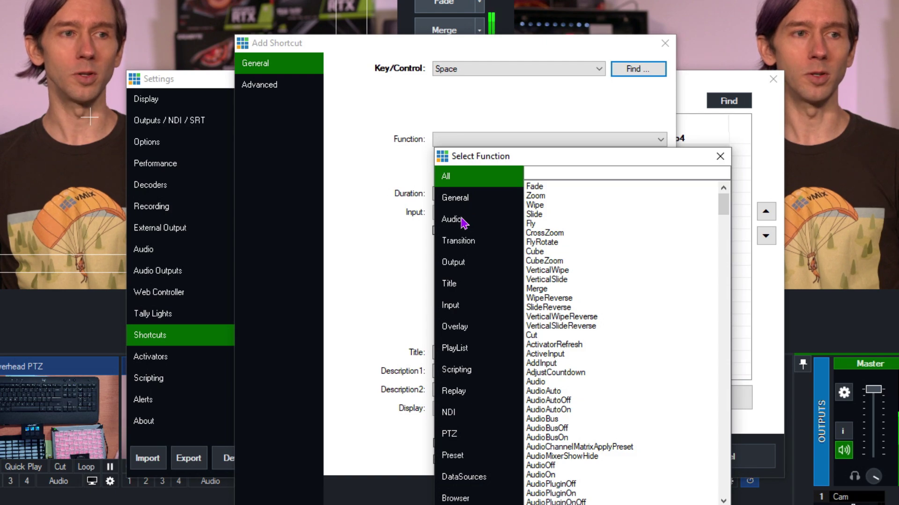
# Browse the Audio, Title and Overlay function categories, then return to All
pyautogui.click(462, 223)
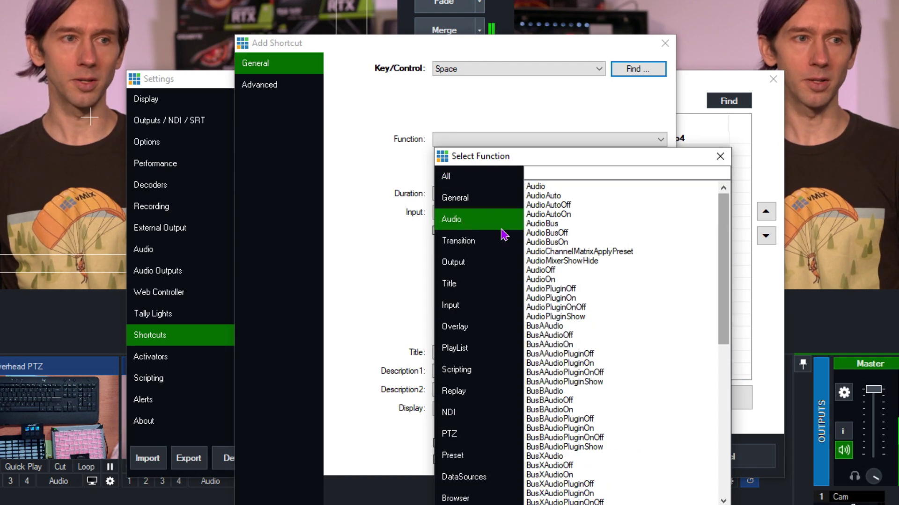
pyautogui.click(462, 290)
pyautogui.click(469, 328)
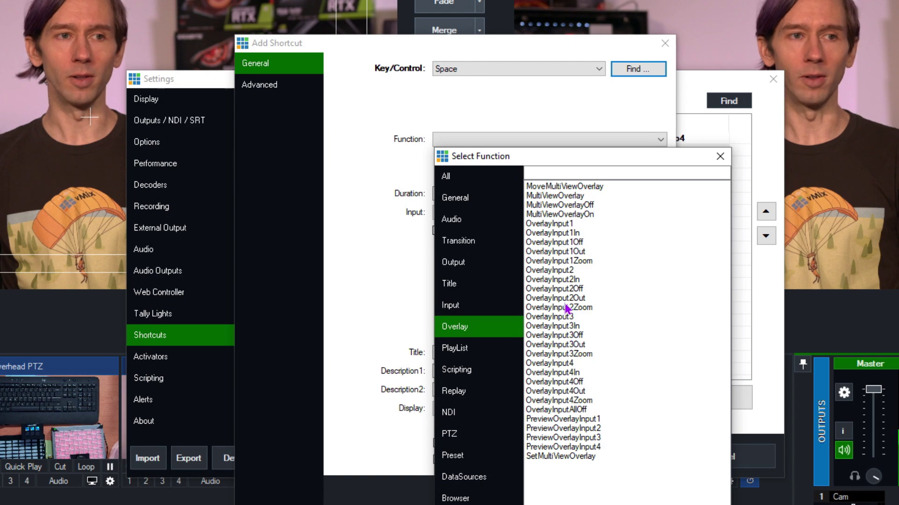
pyautogui.click(458, 179)
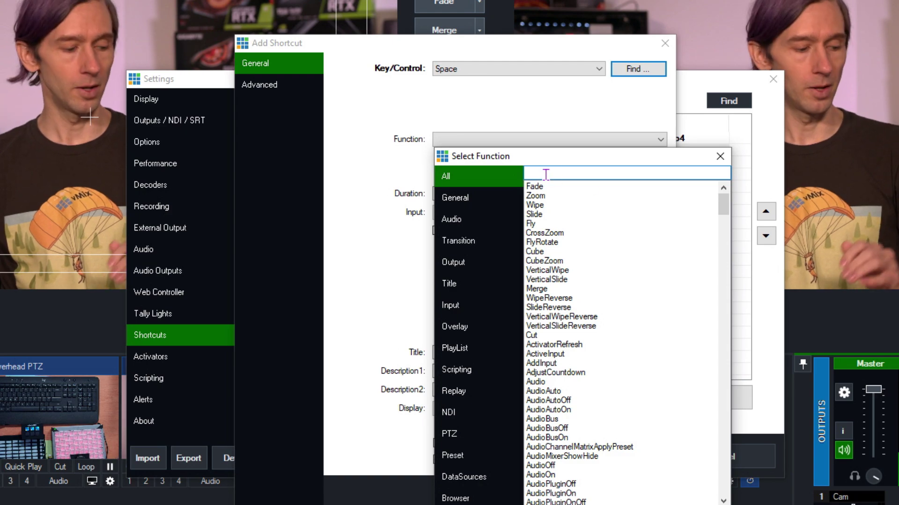
pyautogui.click(546, 174)
pyautogui.write('au')
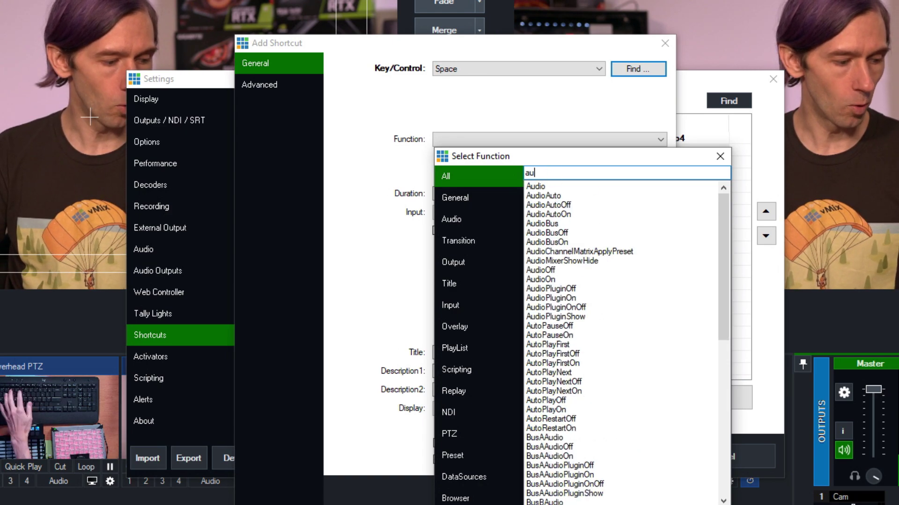
pyautogui.write('dio')
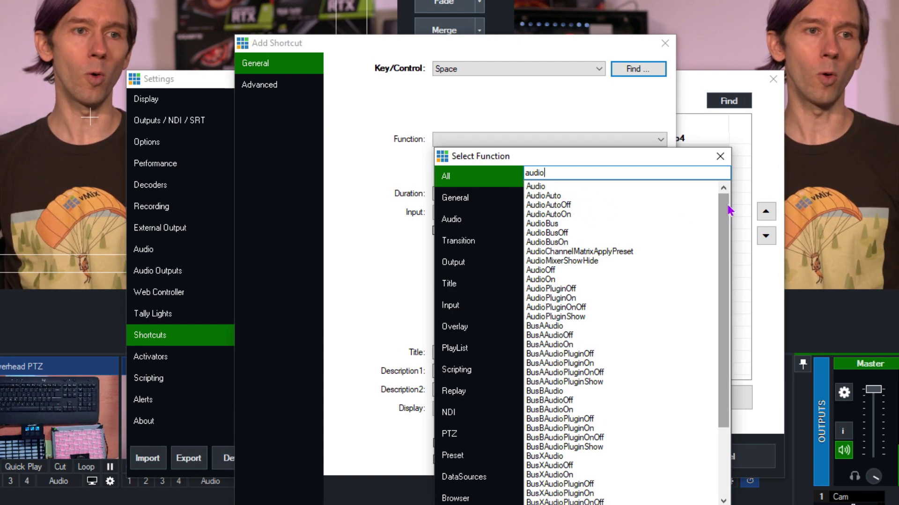
pyautogui.moveTo(725, 208); pyautogui.dragTo(726, 182)
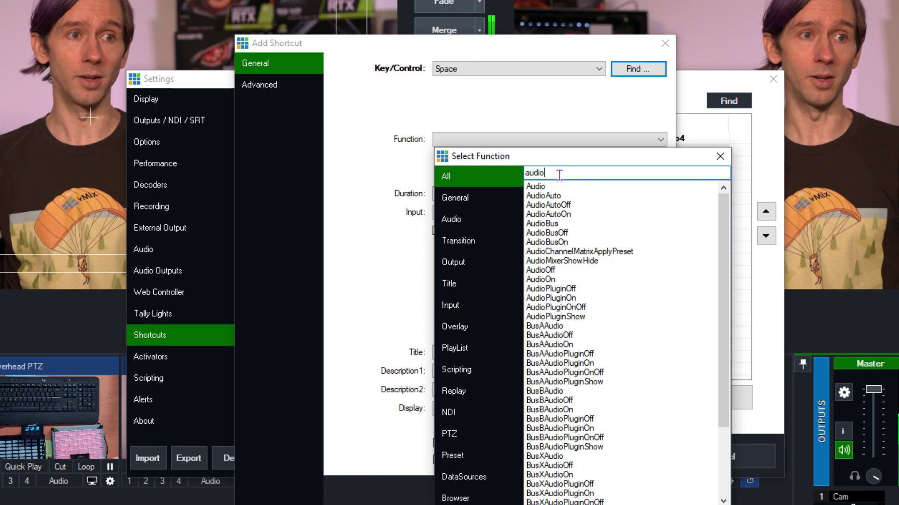
pyautogui.moveTo(559, 175); pyautogui.dragTo(512, 178)
pyautogui.press('BackSpace')
pyautogui.click(465, 199)
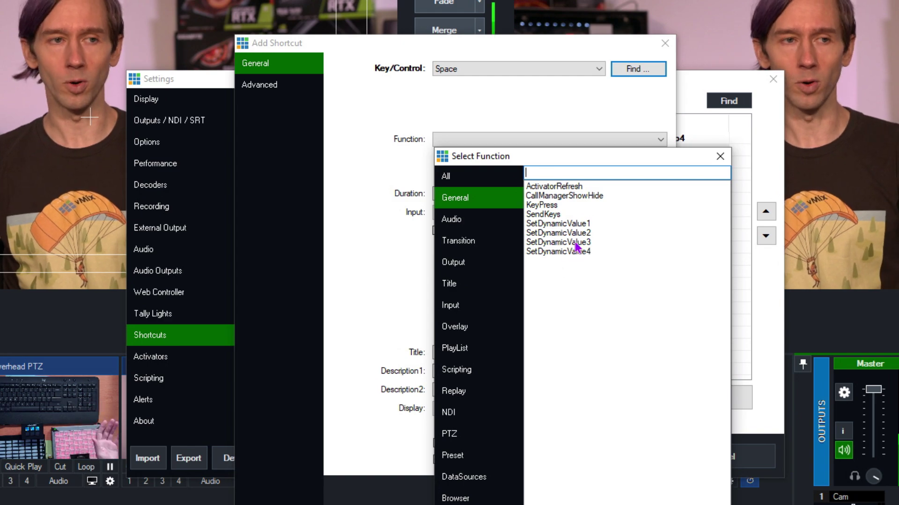
pyautogui.click(471, 177)
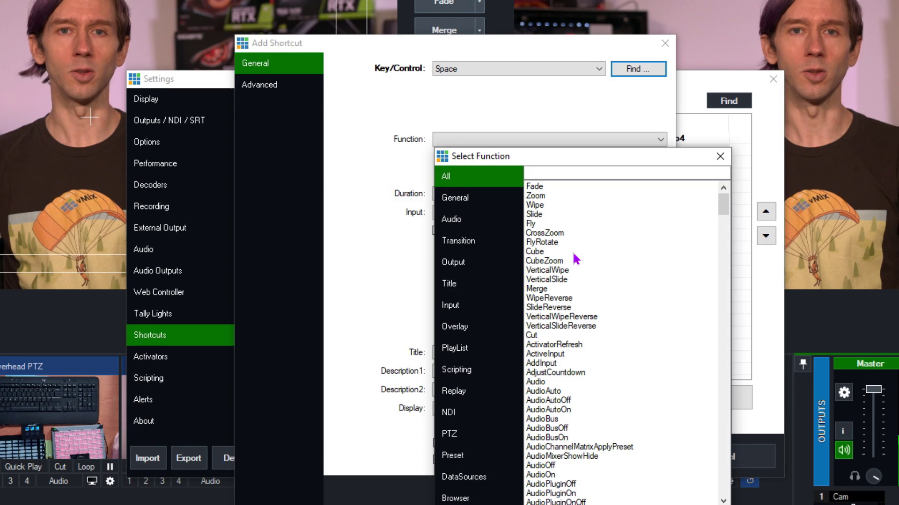
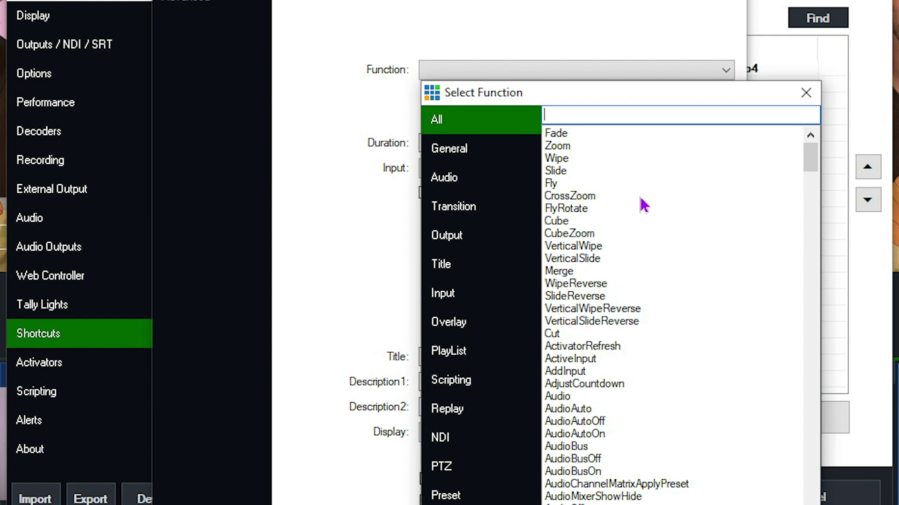
# Set the shortcut's function to a Fade transition of 500 ms, keeping Preview as the input
pyautogui.click(453, 216)
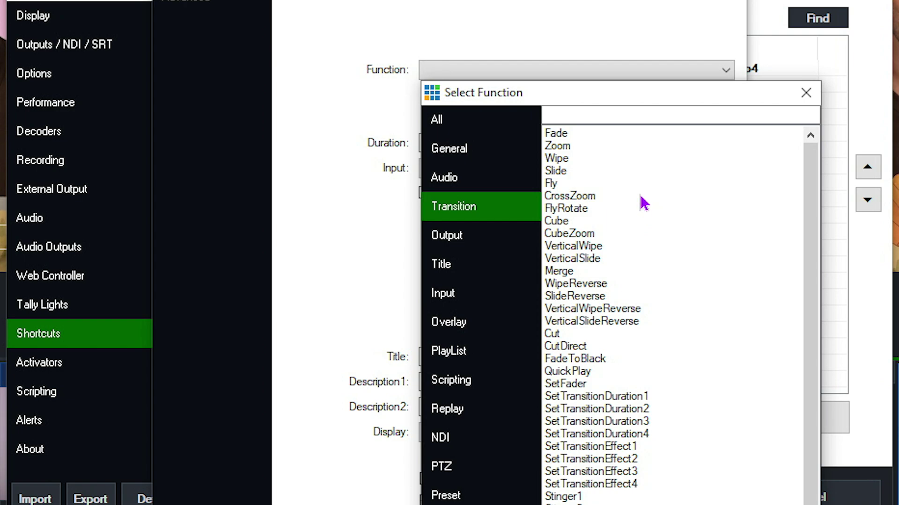
pyautogui.doubleClick(557, 133)
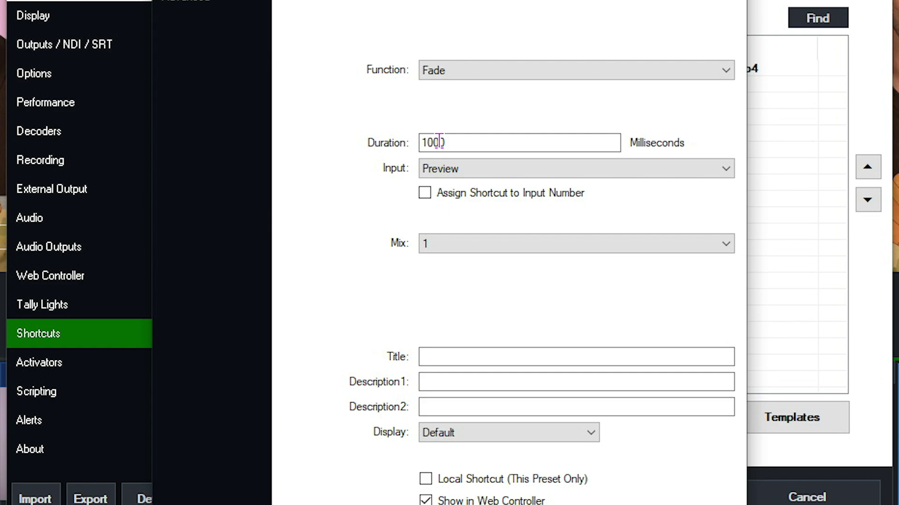
pyautogui.moveTo(467, 142); pyautogui.dragTo(422, 143)
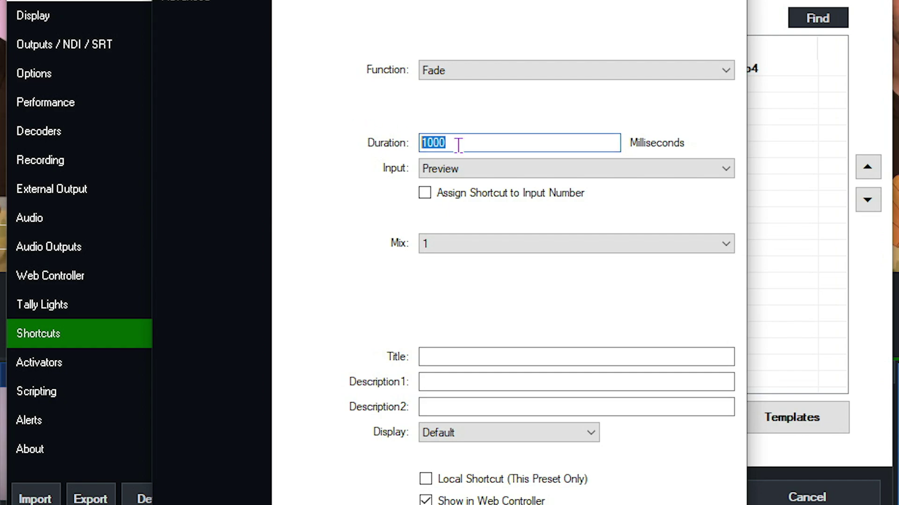
pyautogui.write('5')
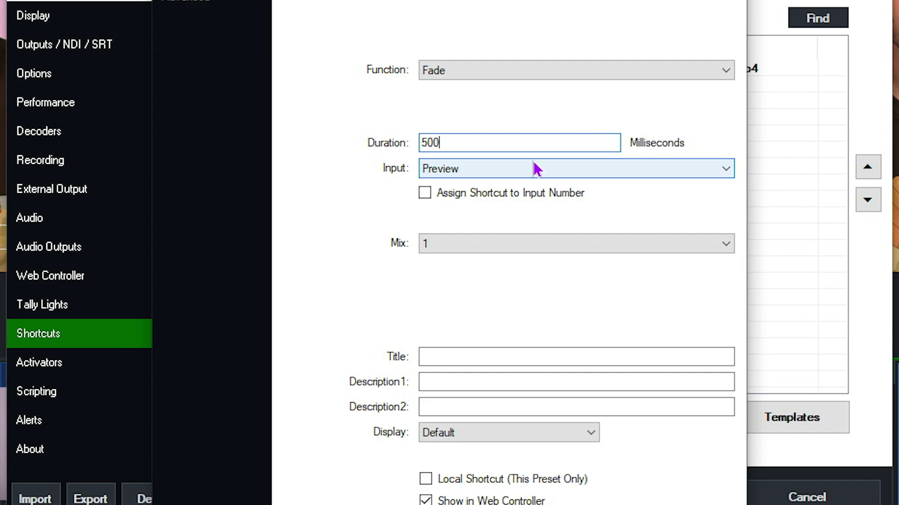
pyautogui.click(462, 169)
pyautogui.click(534, 96)
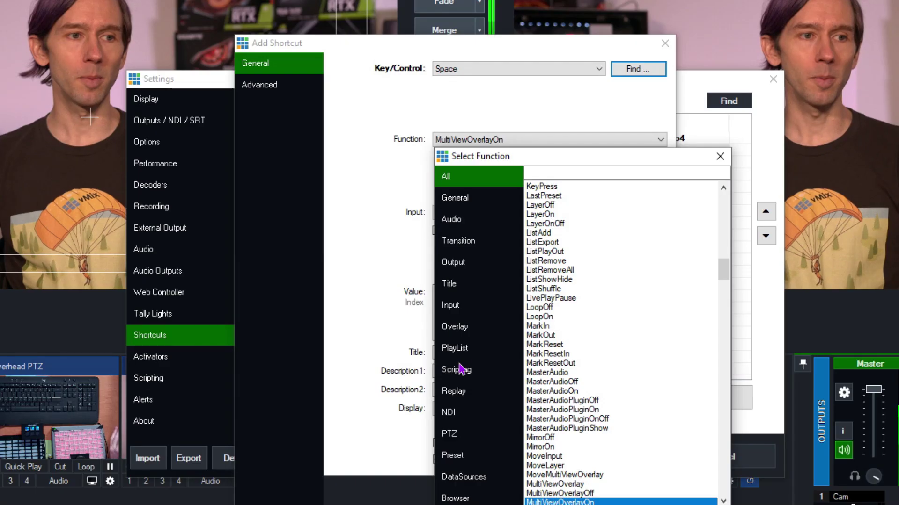
# Choose OverlayInput1 from the Overlay functions for the Space shortcut
pyautogui.click(467, 330)
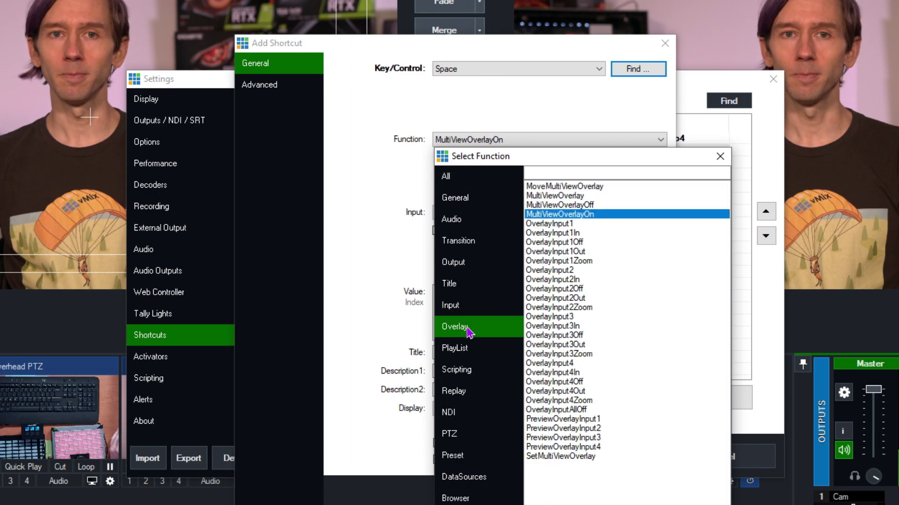
pyautogui.doubleClick(552, 223)
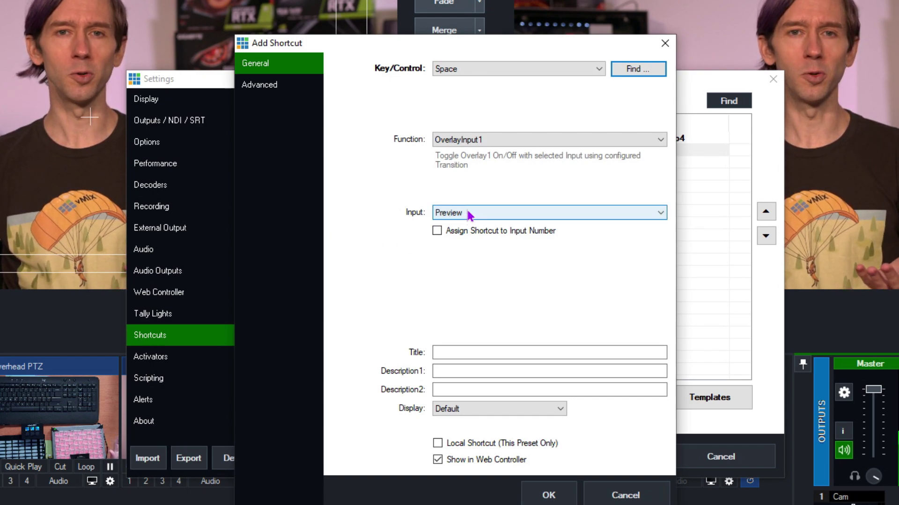
# Set the shortcut's input to 8 Tim Title
pyautogui.click(468, 212)
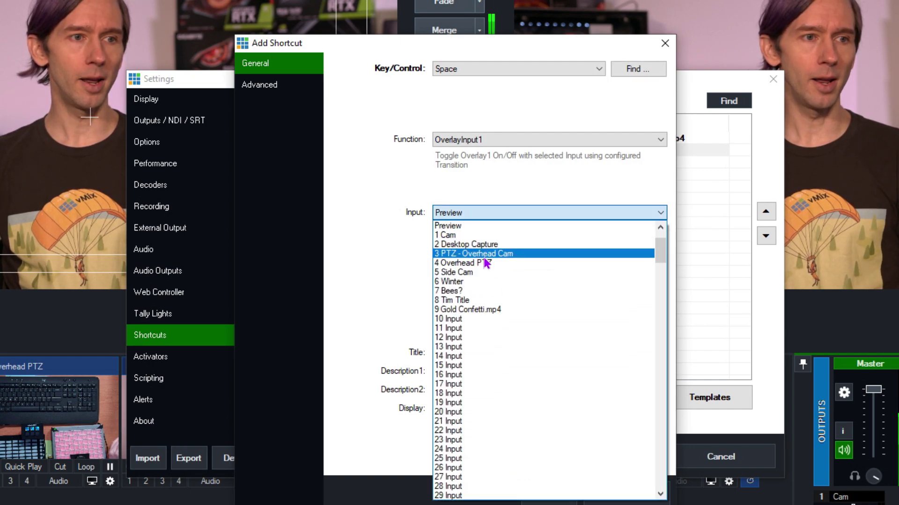
pyautogui.click(478, 301)
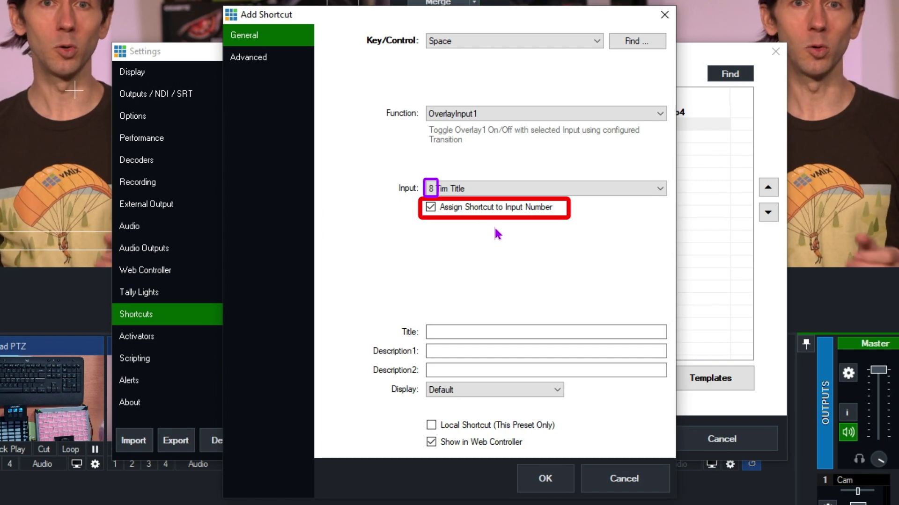
# Untick Assign Shortcut to Input Number
pyautogui.click(430, 207)
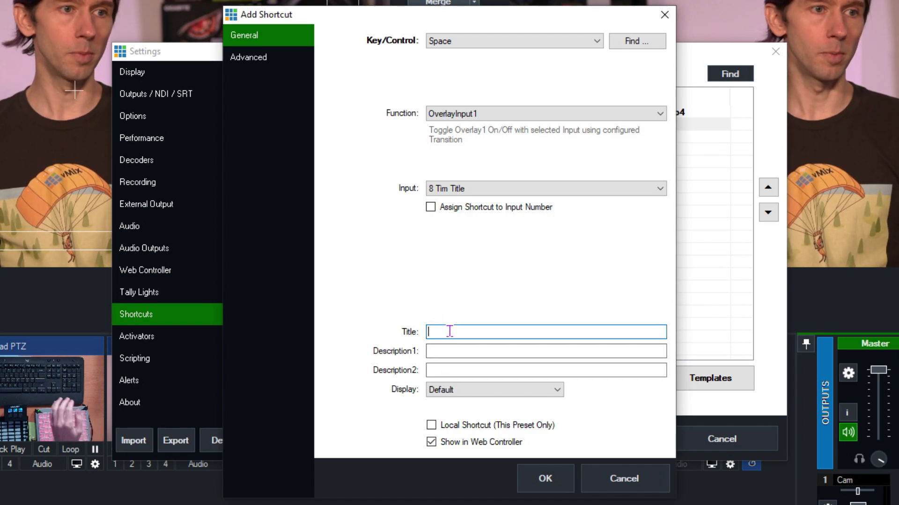
# Enter 'Tim' as the shortcut title, then switch Display to Colour and then Image
pyautogui.click(443, 331)
pyautogui.write('Tim')
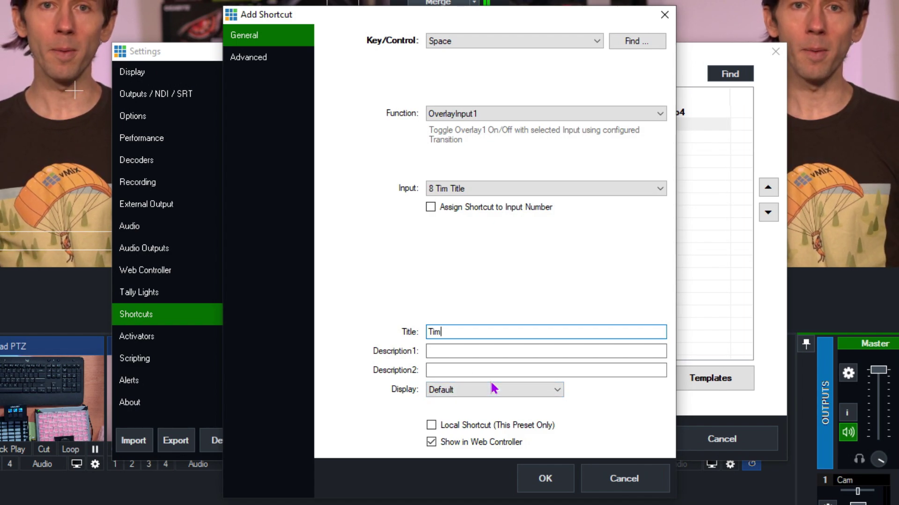
pyautogui.click(467, 388)
pyautogui.click(466, 413)
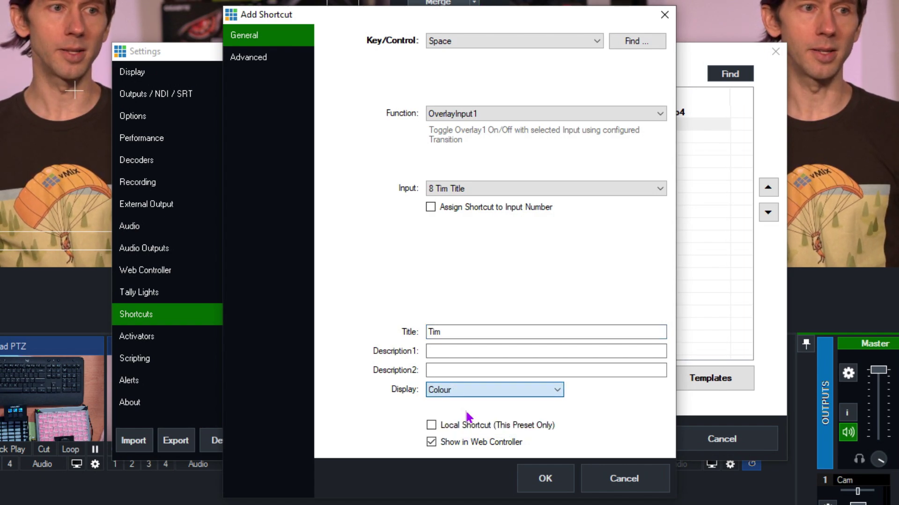
pyautogui.click(473, 389)
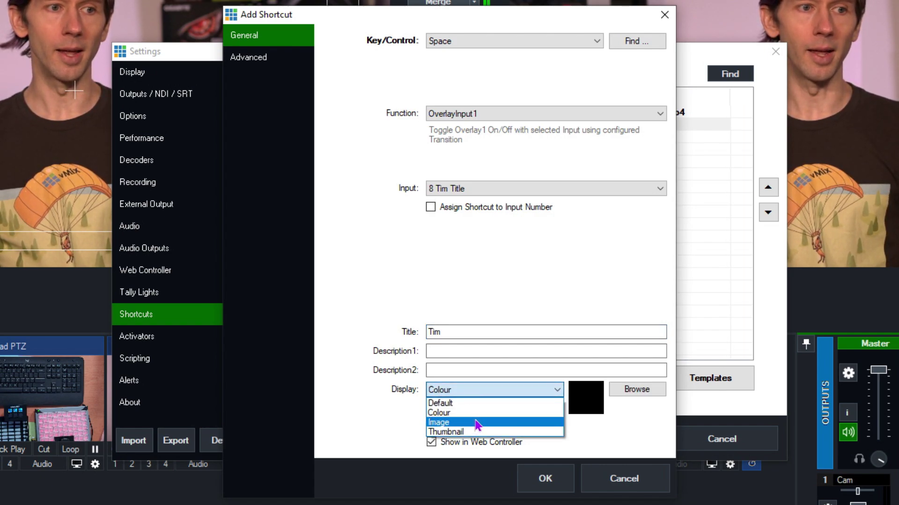
pyautogui.click(477, 423)
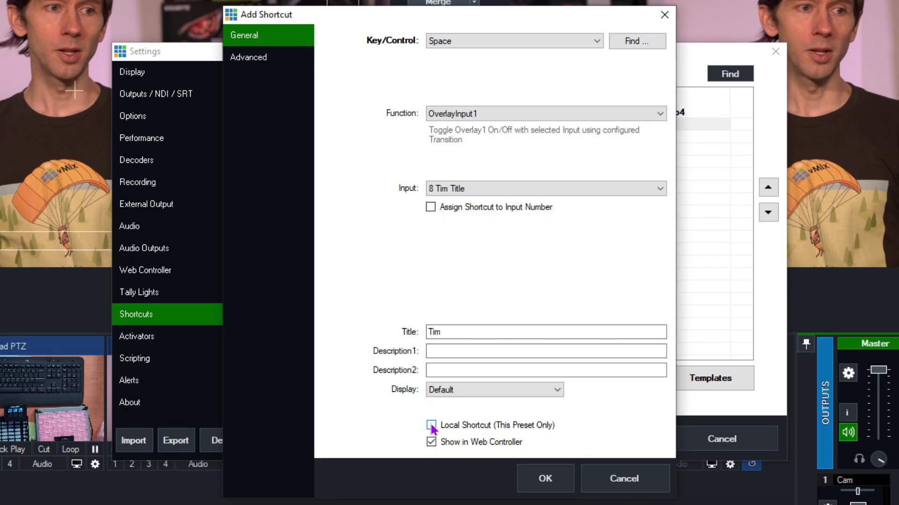
# Tick Local Shortcut (This Preset Only)
pyautogui.click(431, 425)
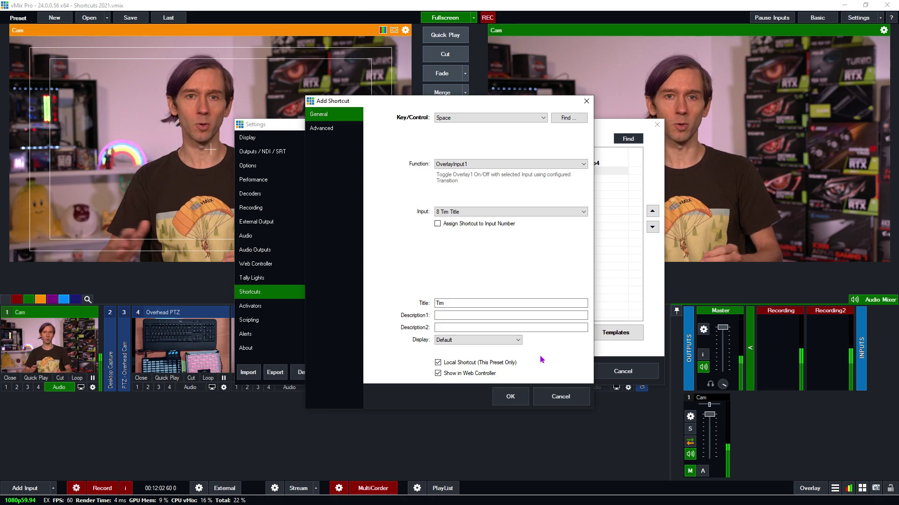
# Toggle Local Shortcut off and back on, then confirm the Tim shortcut with OK
pyautogui.click(536, 364)
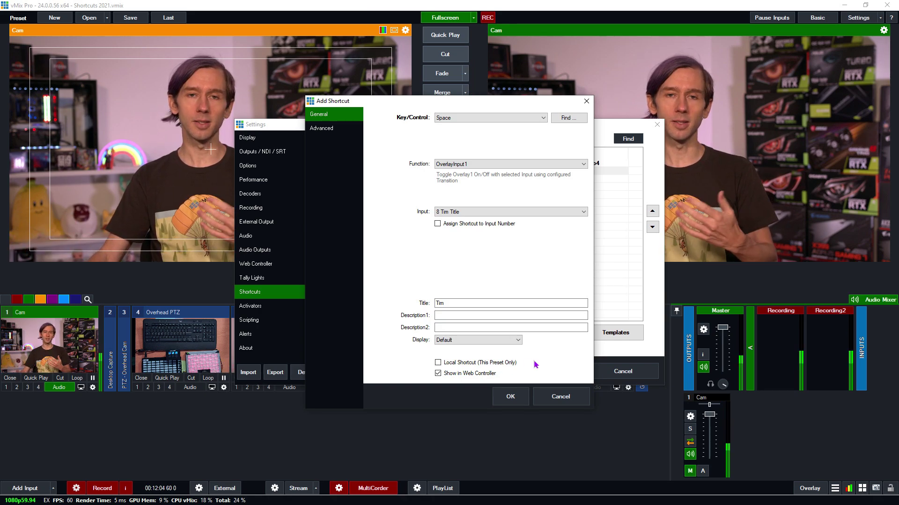
pyautogui.click(468, 363)
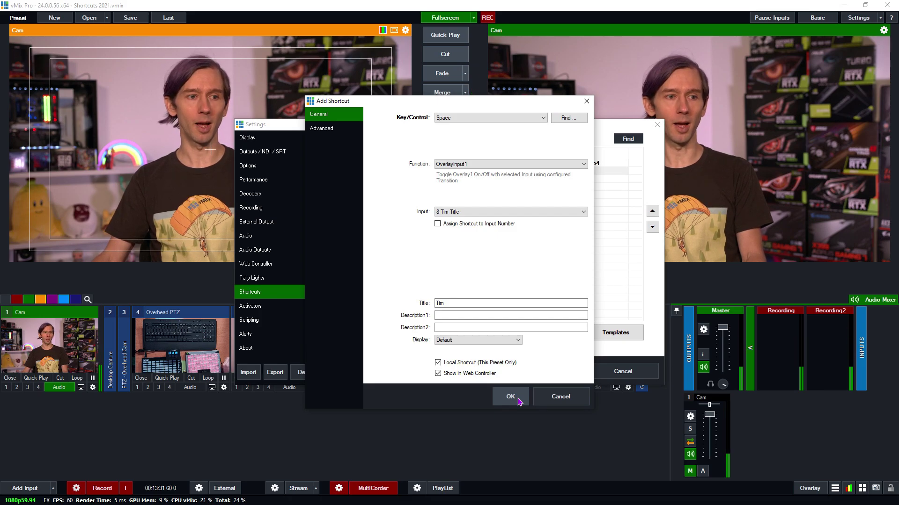
pyautogui.click(518, 400)
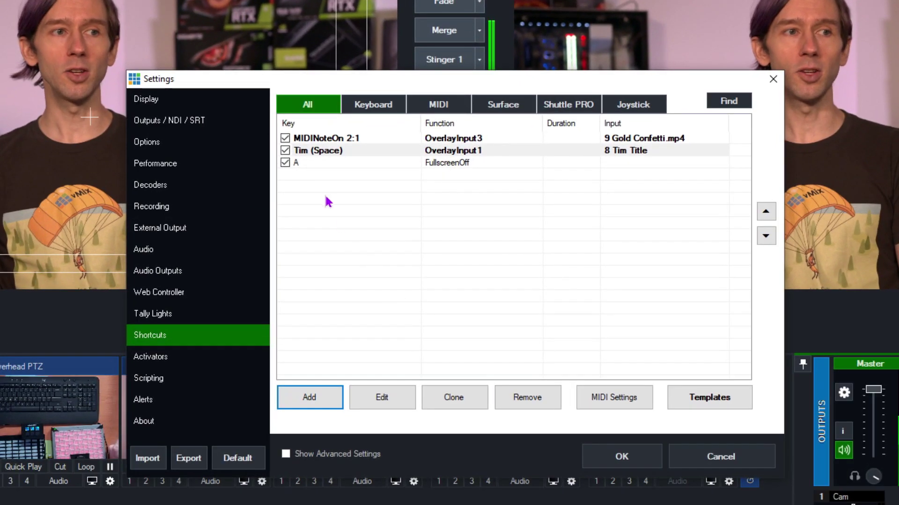
# Review the Tim (Space) and A shortcuts in the list, then apply and close Settings
pyautogui.click(318, 150)
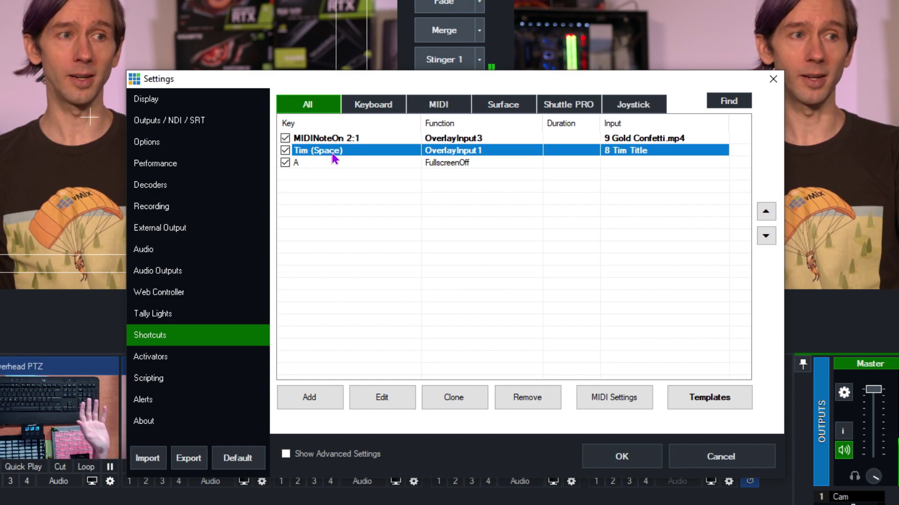
pyautogui.click(382, 163)
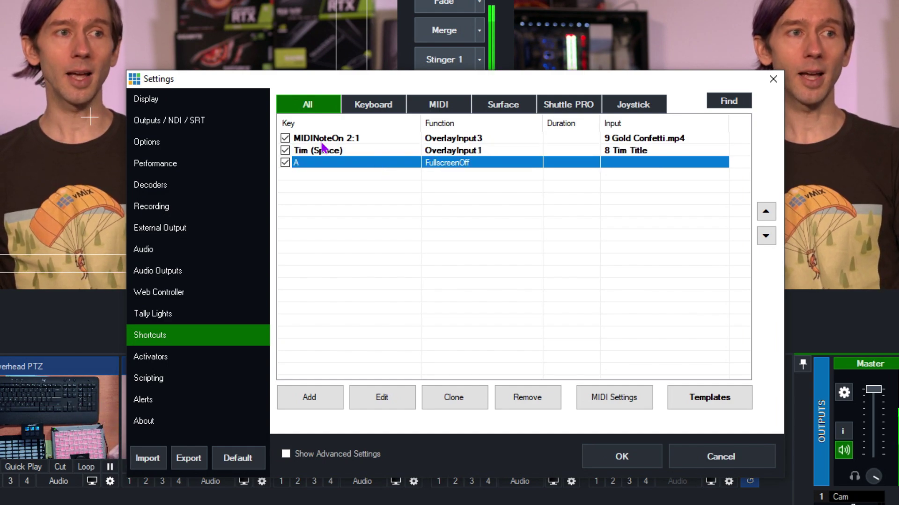
pyautogui.click(354, 184)
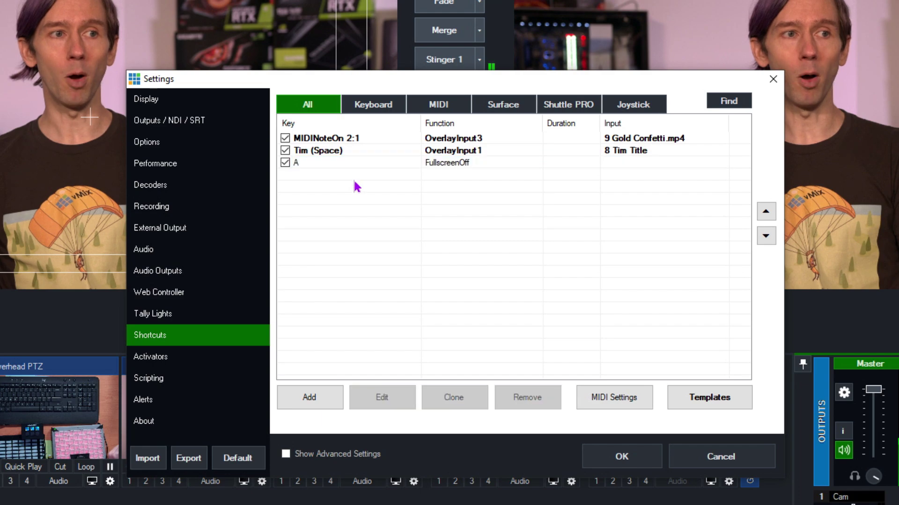
pyautogui.click(446, 154)
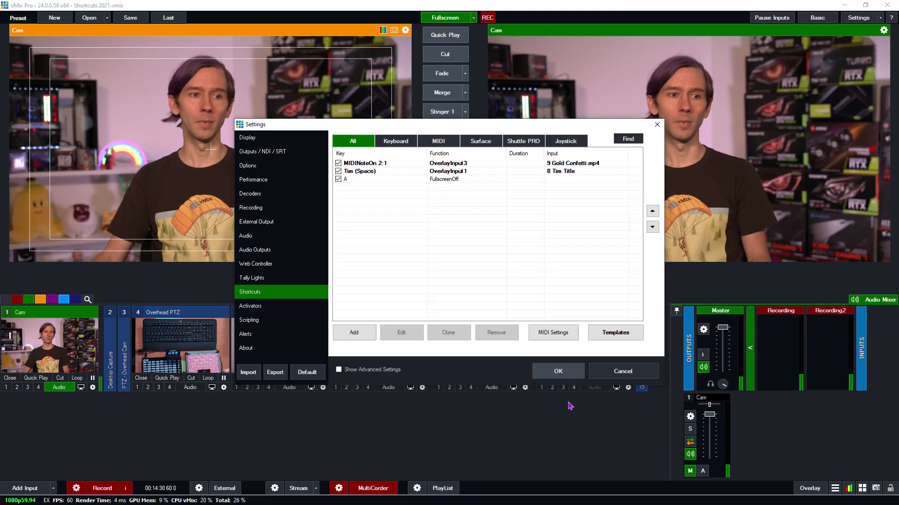
pyautogui.click(631, 461)
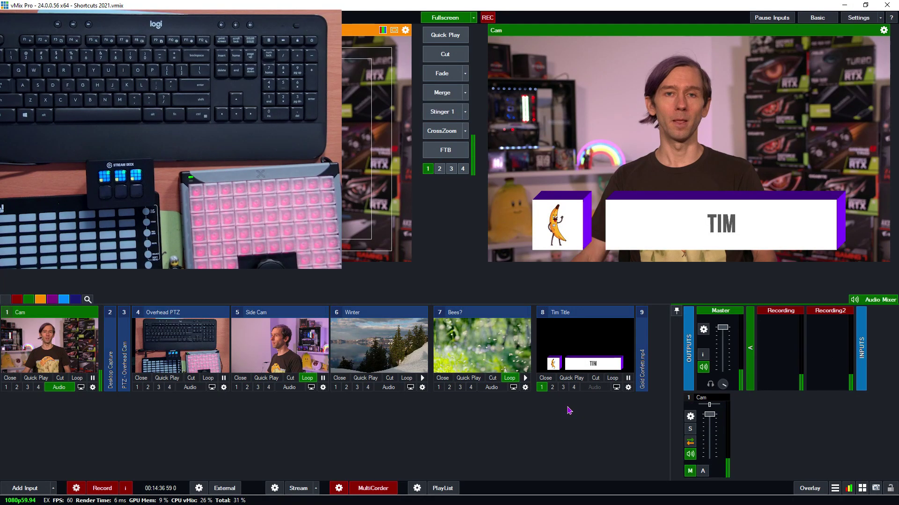
# Toggle the Tim Title lower third off the live output
pyautogui.press('F1')
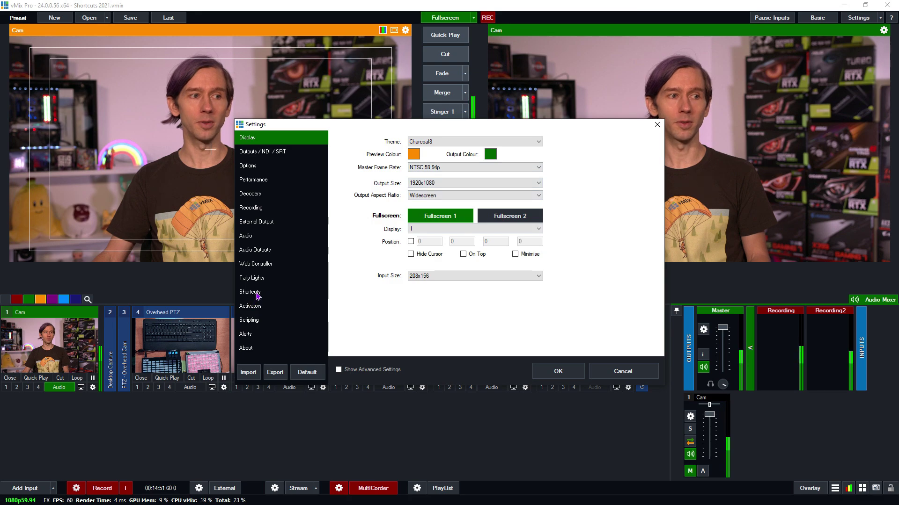
# Go to the Shortcuts settings page and open the Tim (Space) row for editing
pyautogui.click(257, 294)
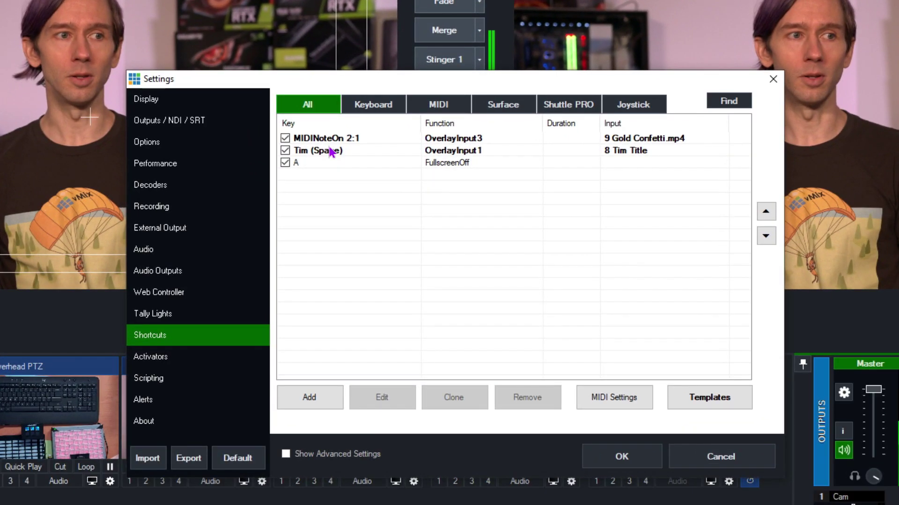
pyautogui.click(368, 172)
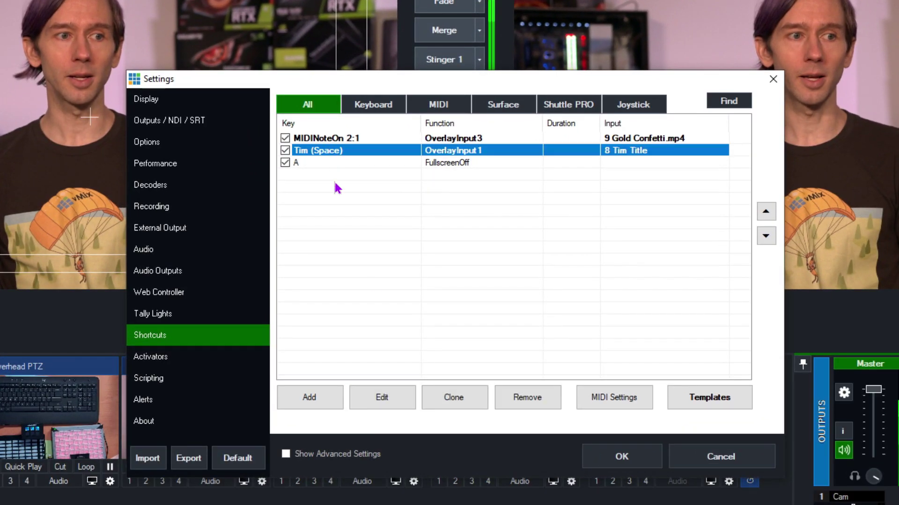
pyautogui.doubleClick(362, 153)
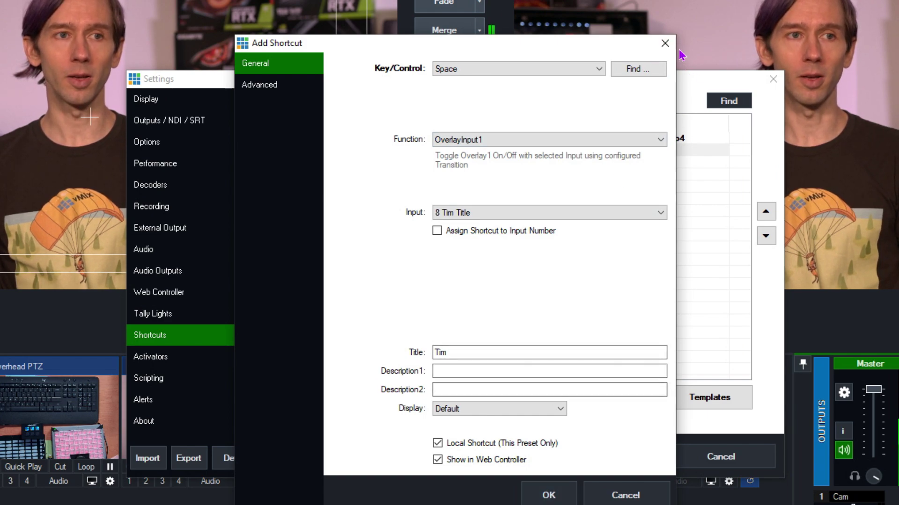
# Duplicate the Tim (Space) shortcut and open the copy for editing
pyautogui.click(665, 43)
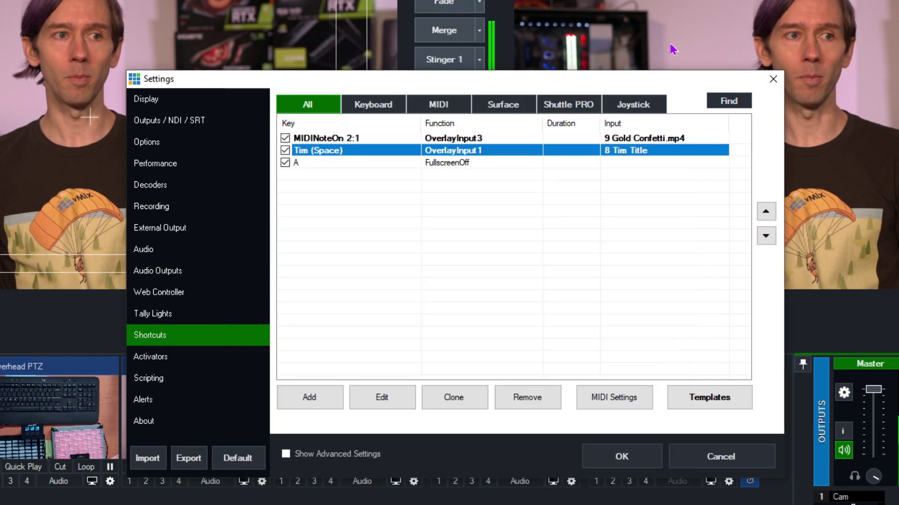
pyautogui.click(464, 403)
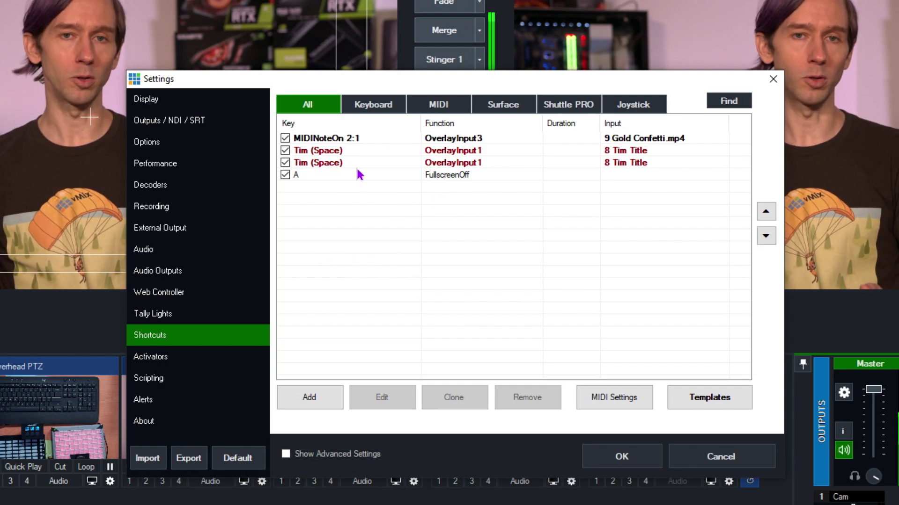
pyautogui.doubleClick(329, 160)
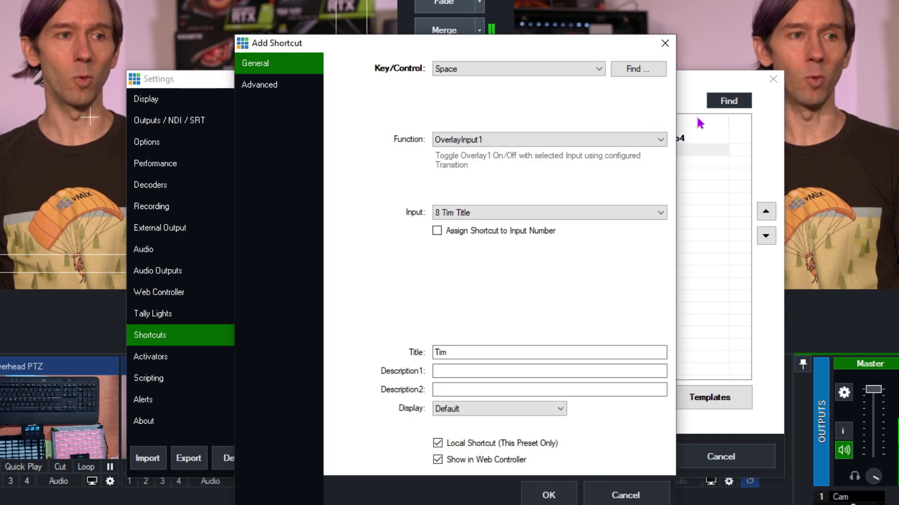
# Set the copy to OverlayInput2 on input 9 Gold Confetti.mp4, retitle it 'confetti', and confirm
pyautogui.click(499, 141)
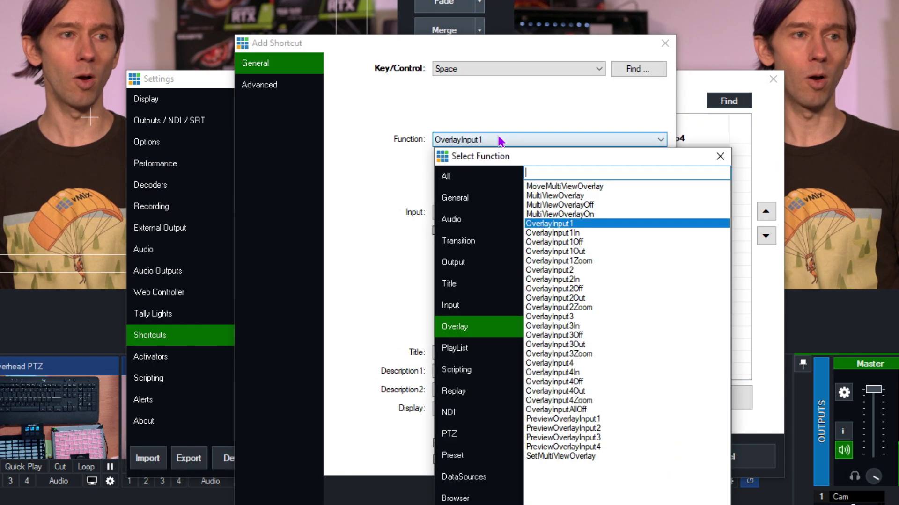
pyautogui.doubleClick(567, 272)
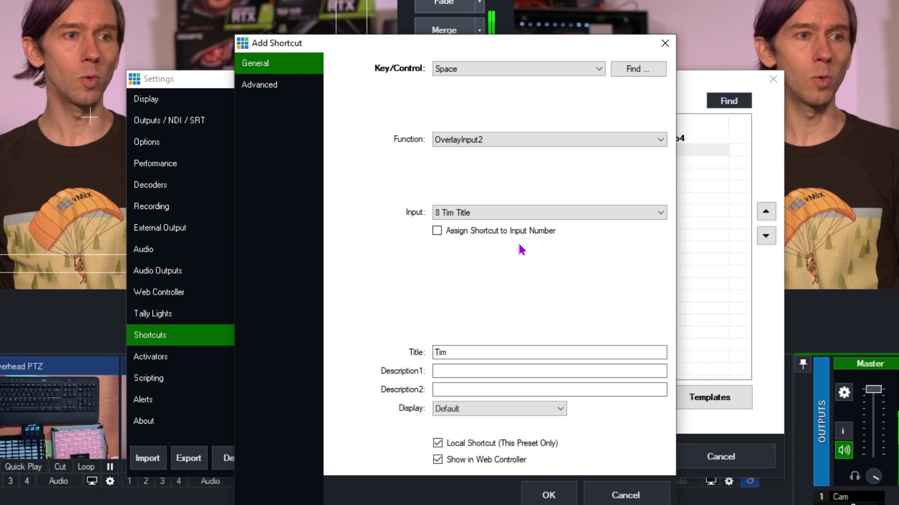
pyautogui.click(485, 218)
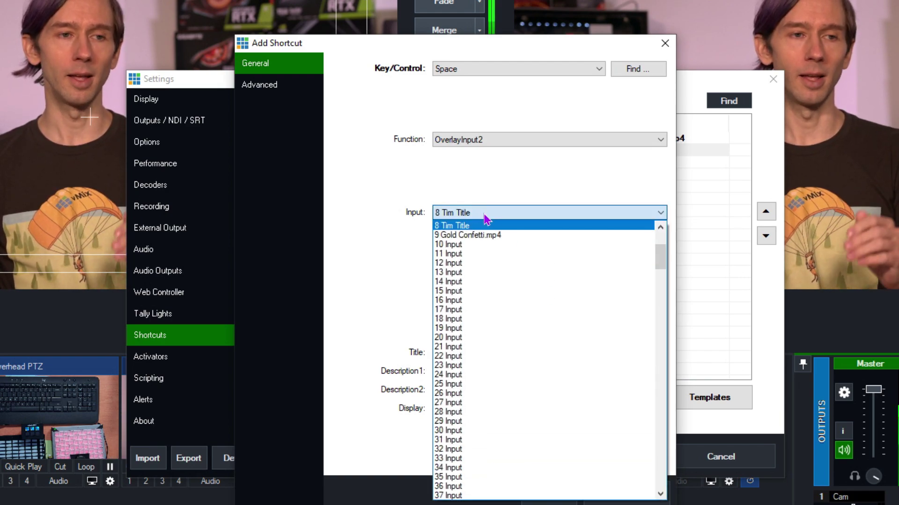
pyautogui.scroll(1, 515, 247)
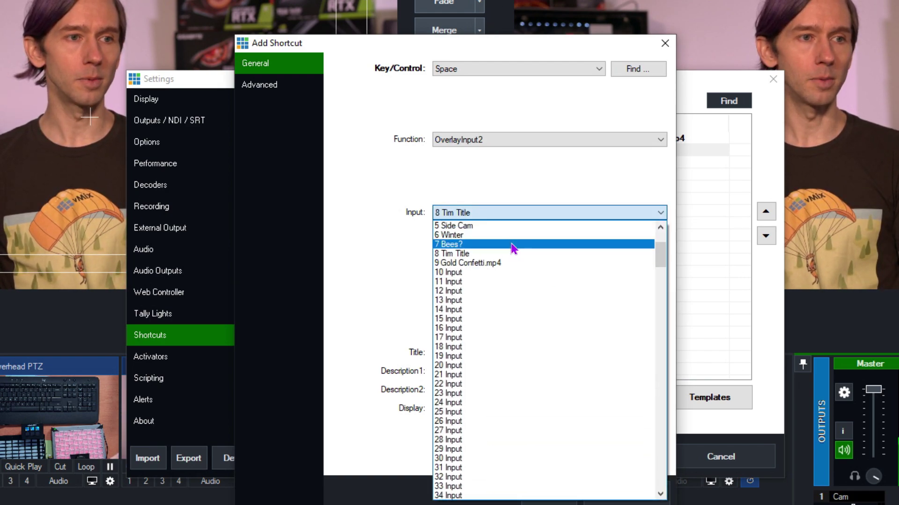
pyautogui.scroll(1, 501, 257)
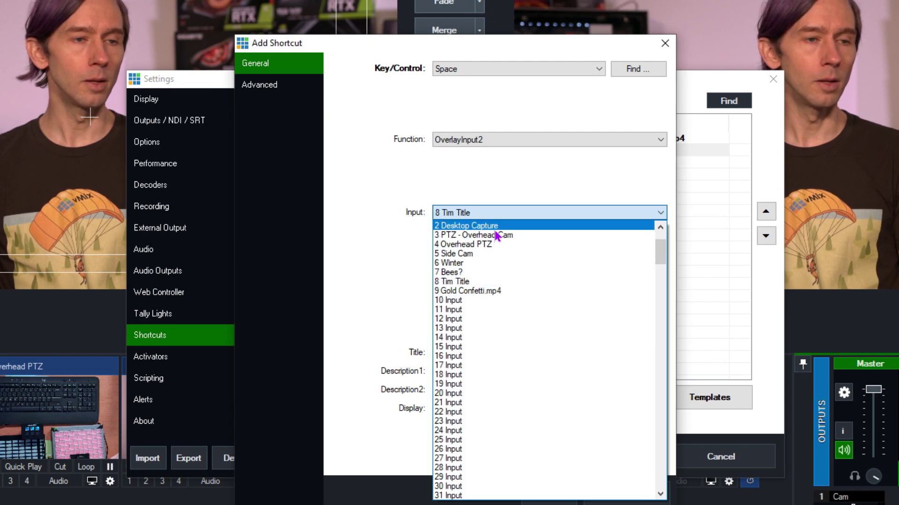
pyautogui.click(533, 290)
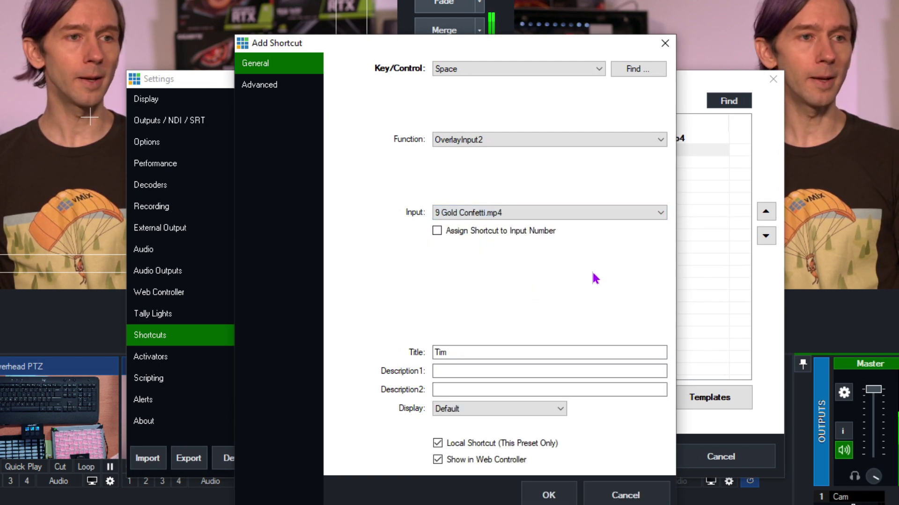
pyautogui.moveTo(467, 355); pyautogui.dragTo(357, 346)
pyautogui.write('co')
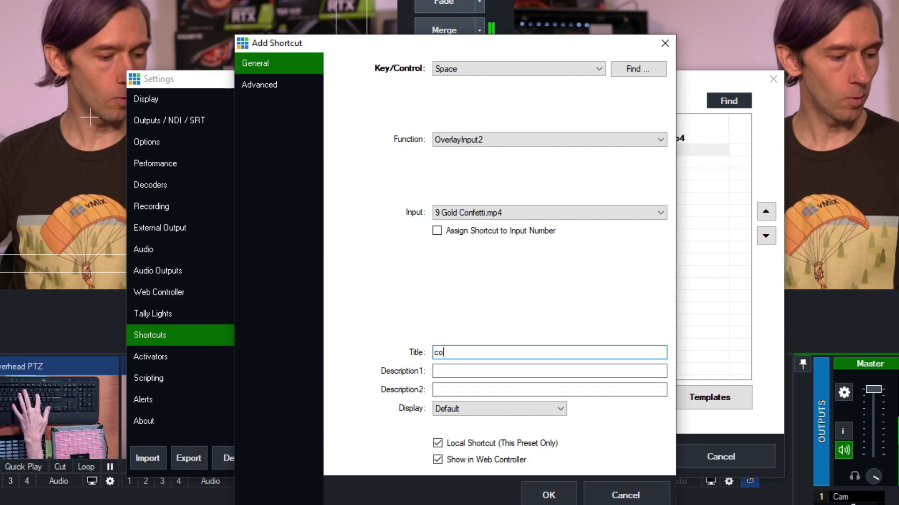
pyautogui.write('nfetti')
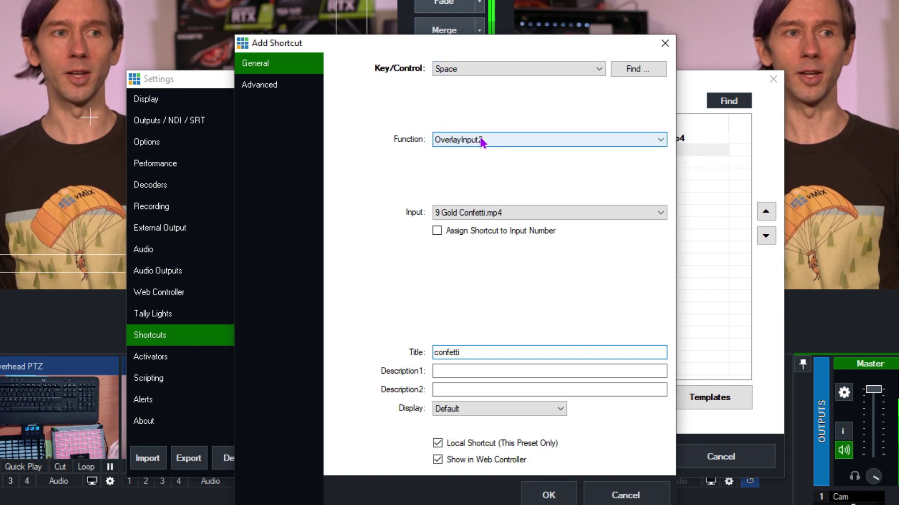
pyautogui.click(547, 494)
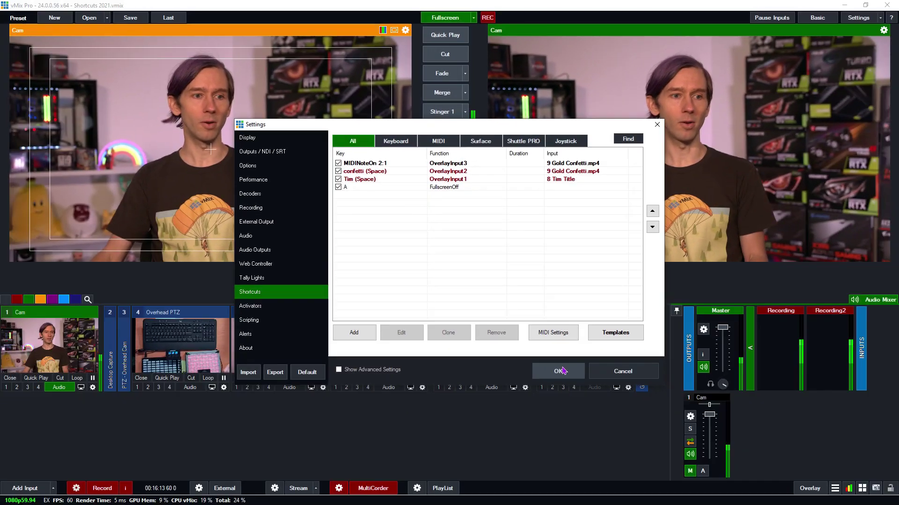
# Save settings, fire Space twice to show and clear Tim Title with Gold Confetti, then preview Cam
pyautogui.click(621, 456)
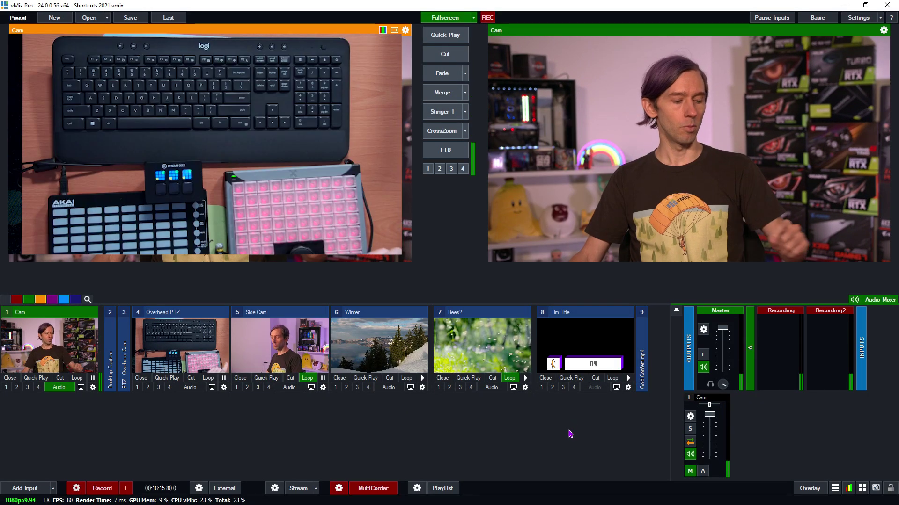
pyautogui.press('b')
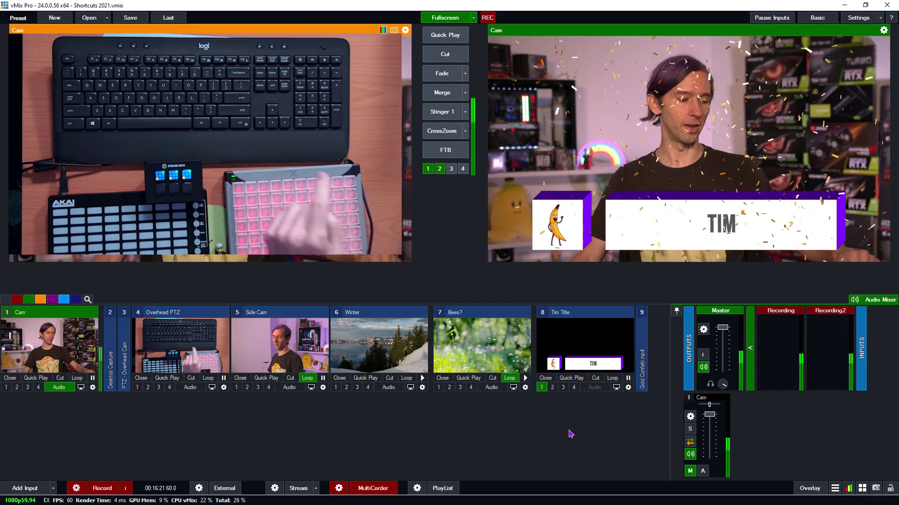
pyautogui.press('b')
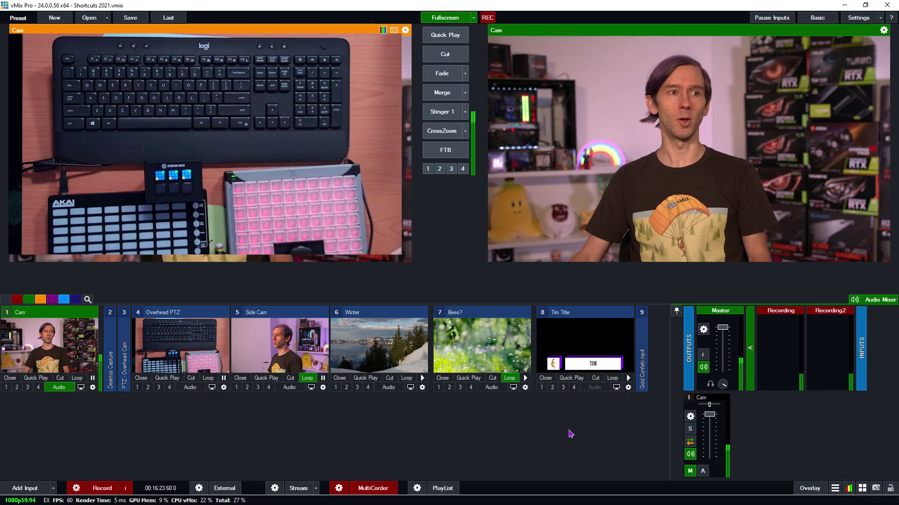
pyautogui.press('1')
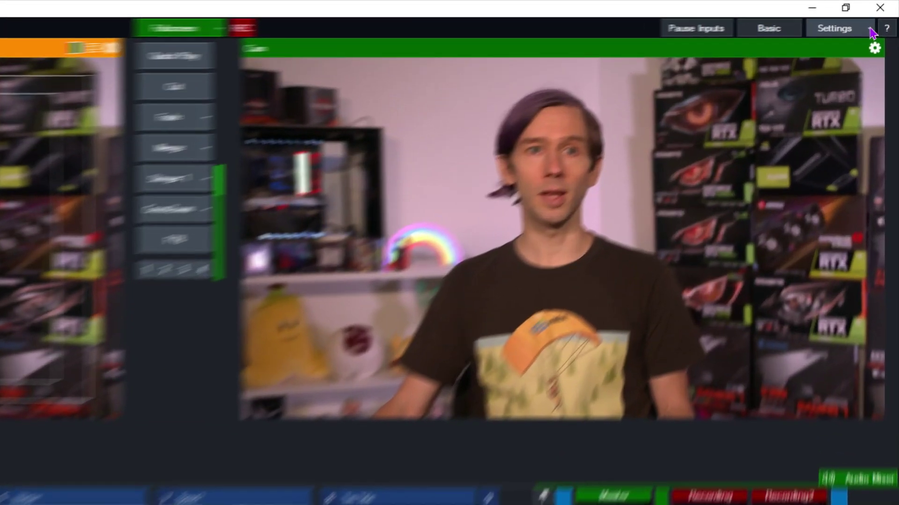
pyautogui.click(880, 17)
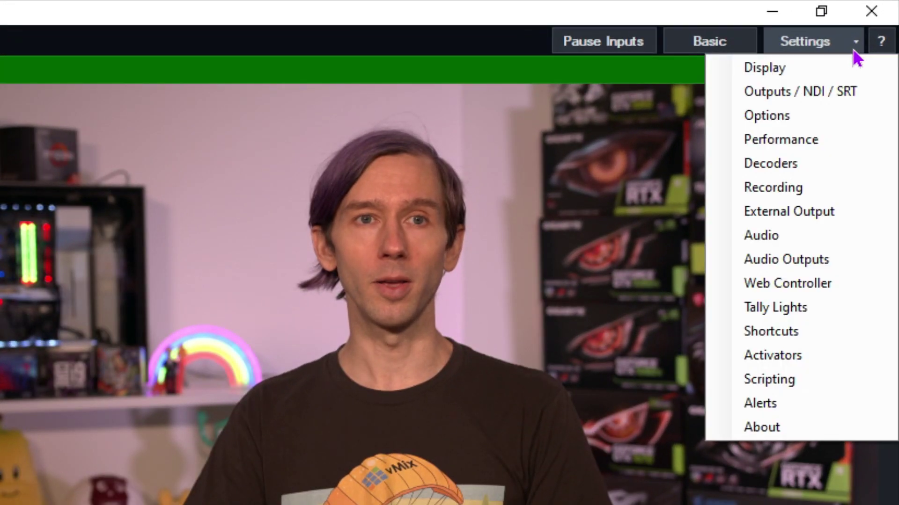
# Remove the confetti (Space) shortcut from the Shortcuts page and open the MIDI devices list
pyautogui.click(809, 330)
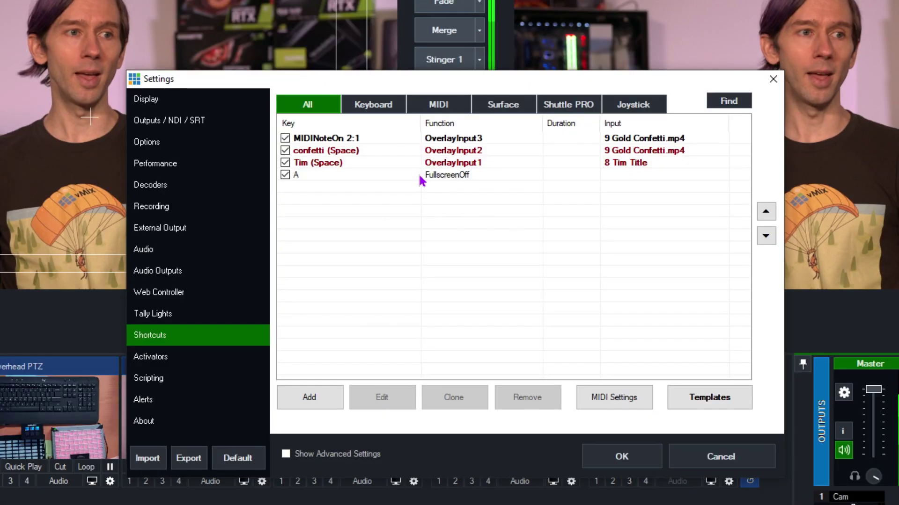
pyautogui.click(323, 150)
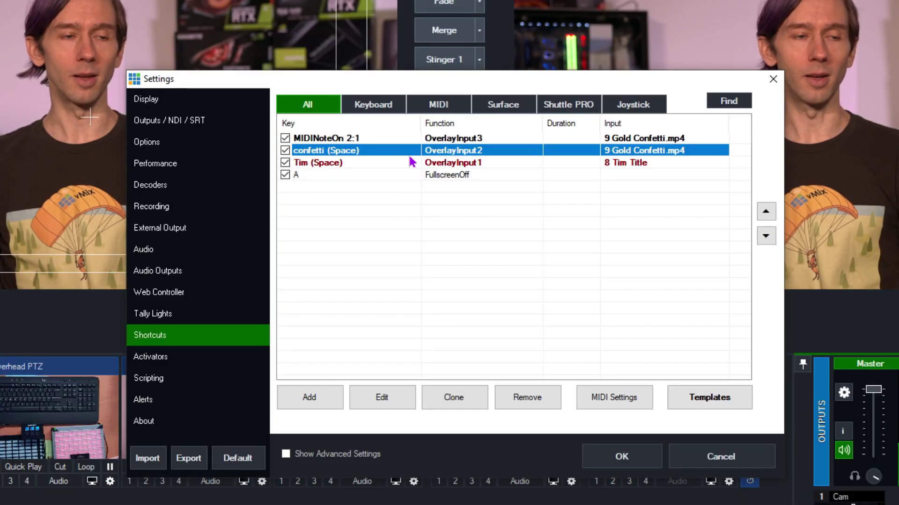
pyautogui.click(529, 398)
pyautogui.click(417, 328)
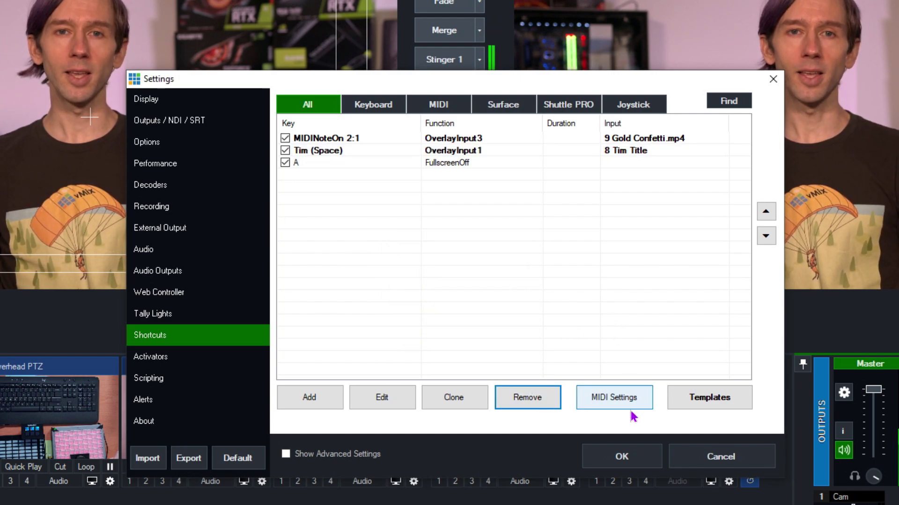
pyautogui.click(617, 400)
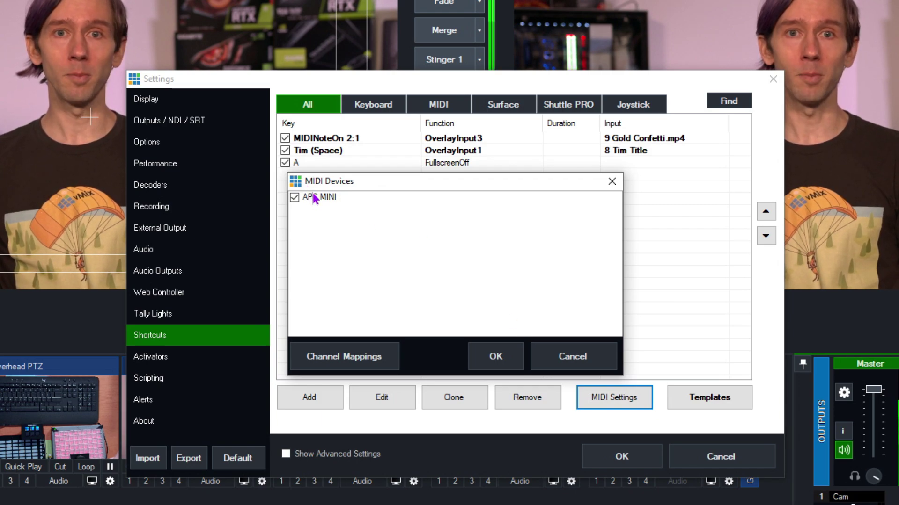
# Check the MIDI channel mappings, then close both MIDI dialogs back to the Shortcuts page
pyautogui.click(371, 355)
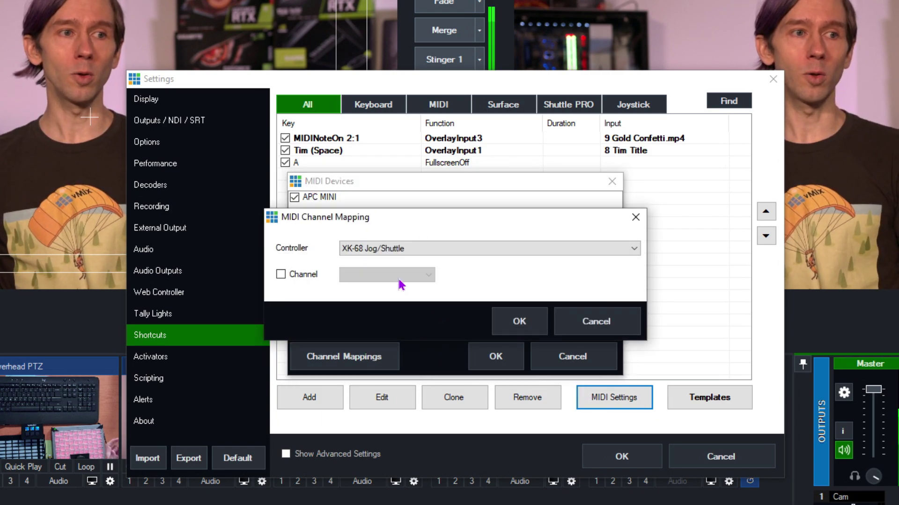
pyautogui.click(635, 218)
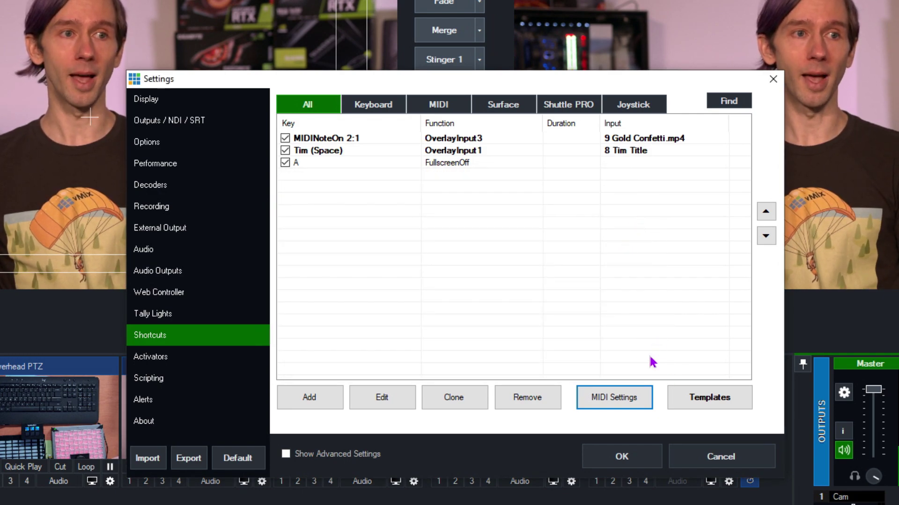
pyautogui.click(709, 404)
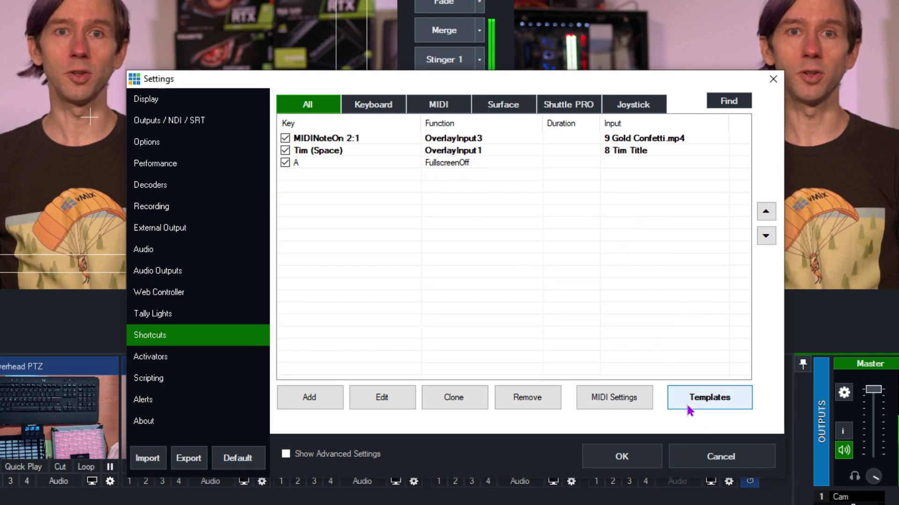
pyautogui.click(725, 406)
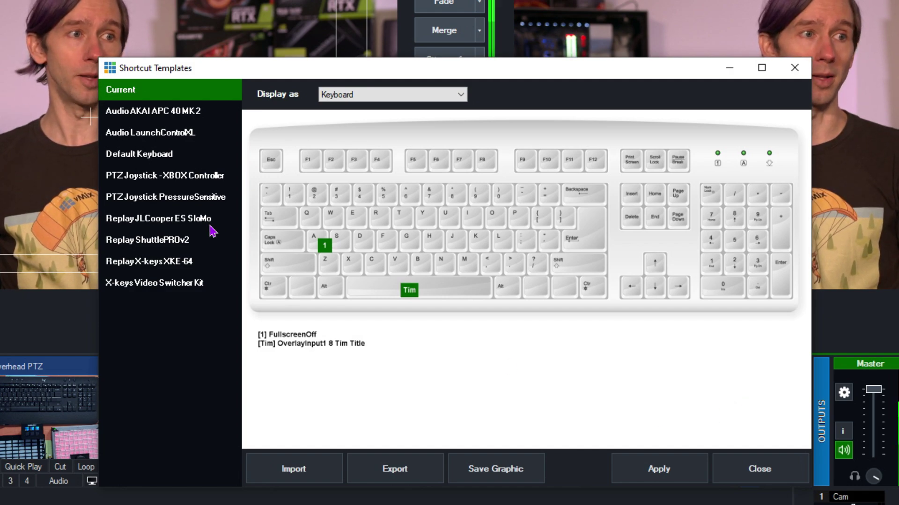
pyautogui.click(174, 182)
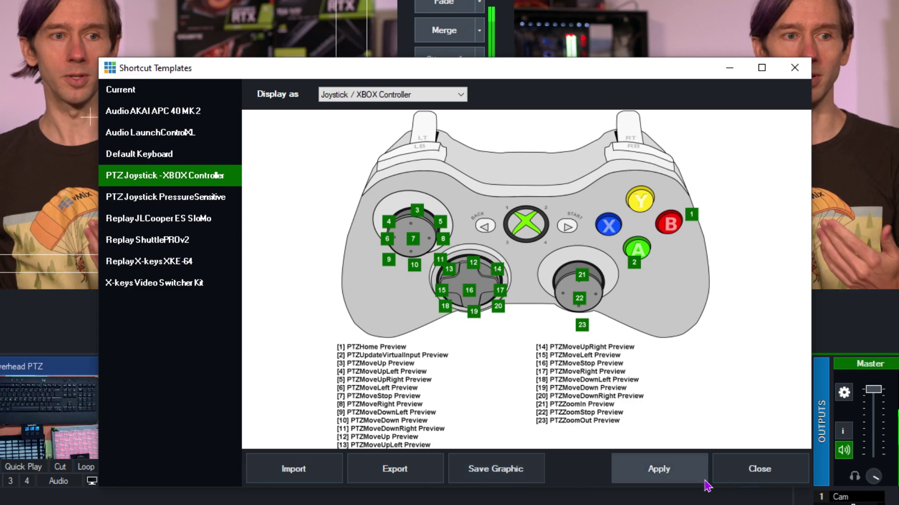
pyautogui.click(750, 476)
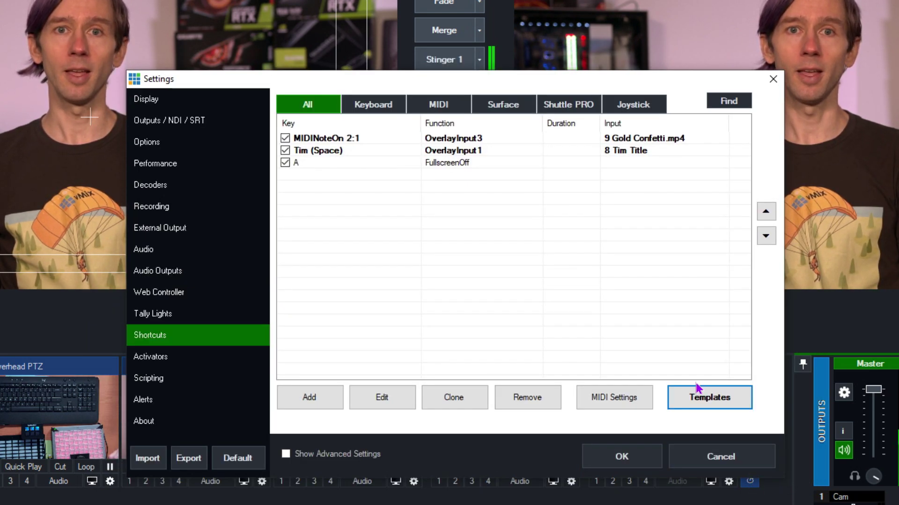
pyautogui.click(623, 140)
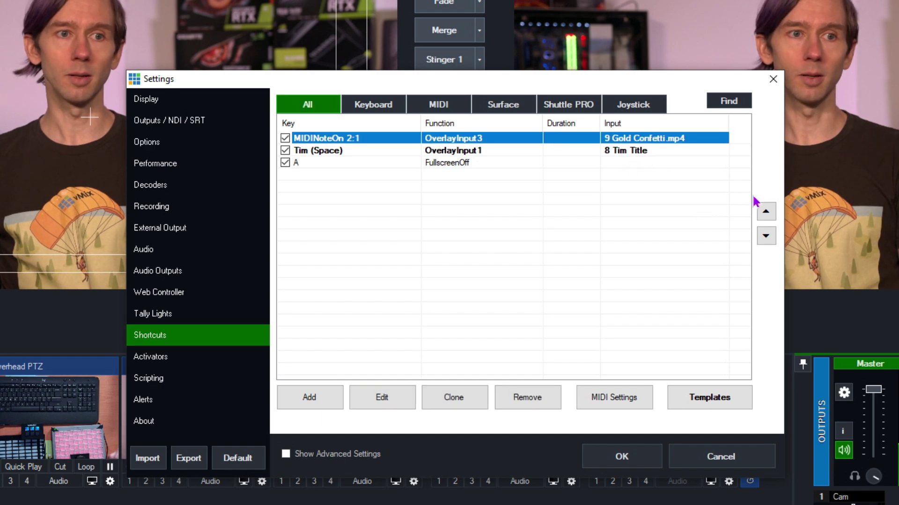
pyautogui.click(765, 237)
pyautogui.click(765, 211)
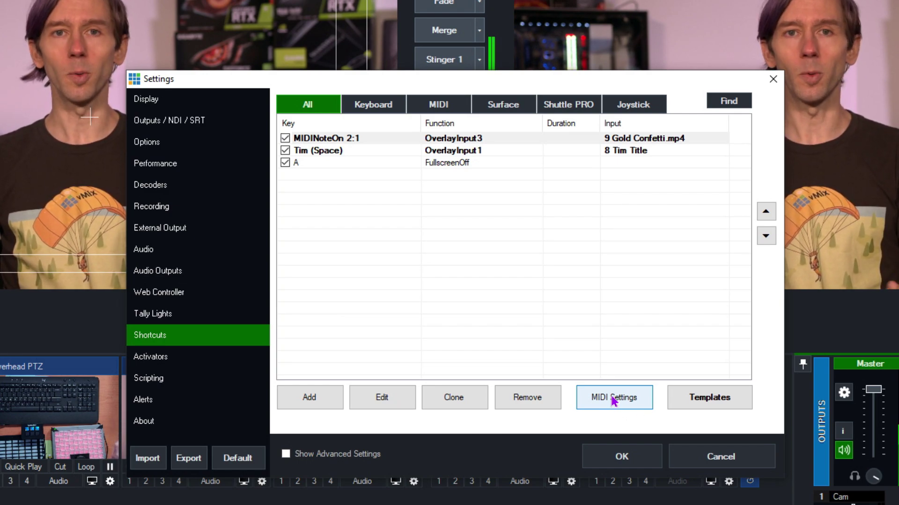
pyautogui.click(605, 401)
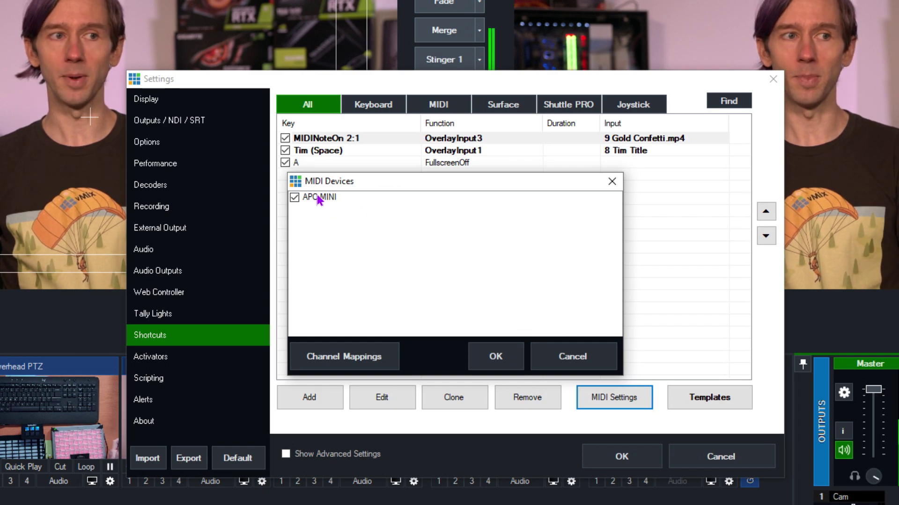
pyautogui.click(580, 357)
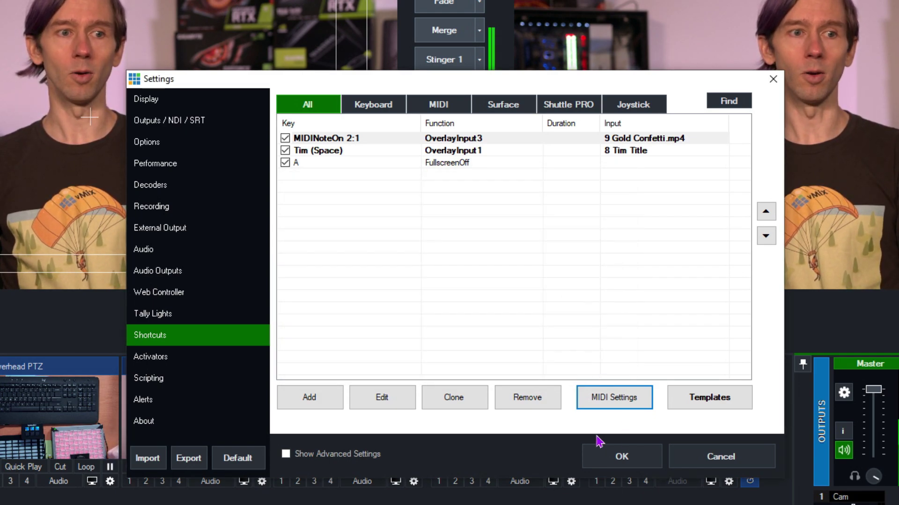
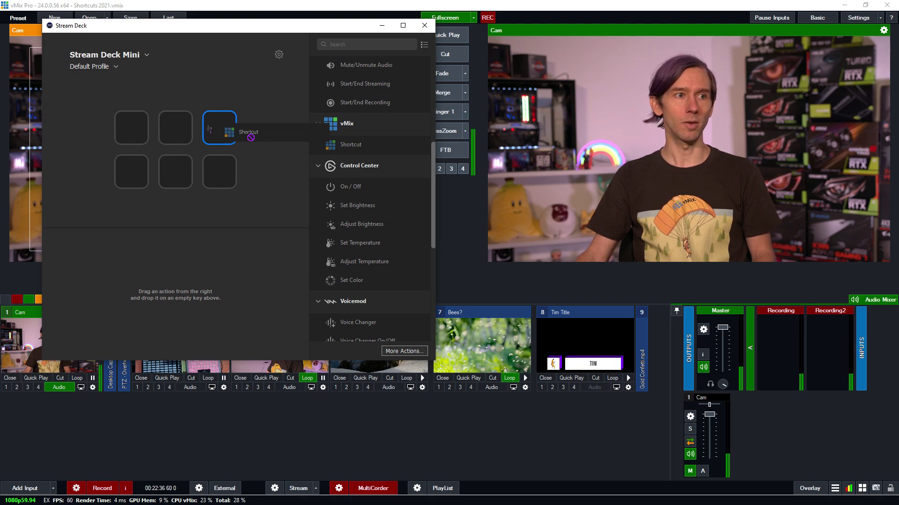
# Put the vMix Shortcut action on the first five Stream Deck Mini keys and minimize Stream Deck
pyautogui.moveTo(143, 148); pyautogui.dragTo(134, 146)
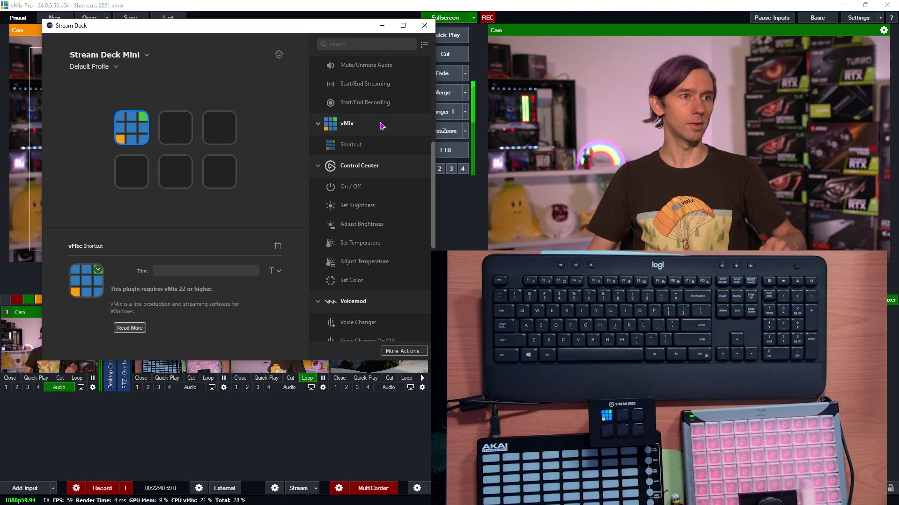
pyautogui.moveTo(316, 147); pyautogui.dragTo(176, 132)
pyautogui.moveTo(277, 147); pyautogui.dragTo(220, 139)
pyautogui.moveTo(349, 146); pyautogui.dragTo(140, 172)
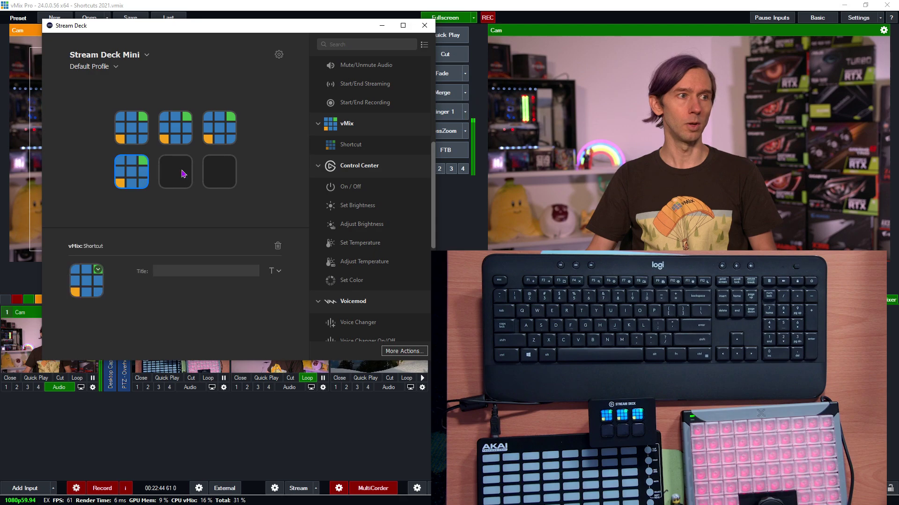
pyautogui.moveTo(304, 160); pyautogui.dragTo(175, 173)
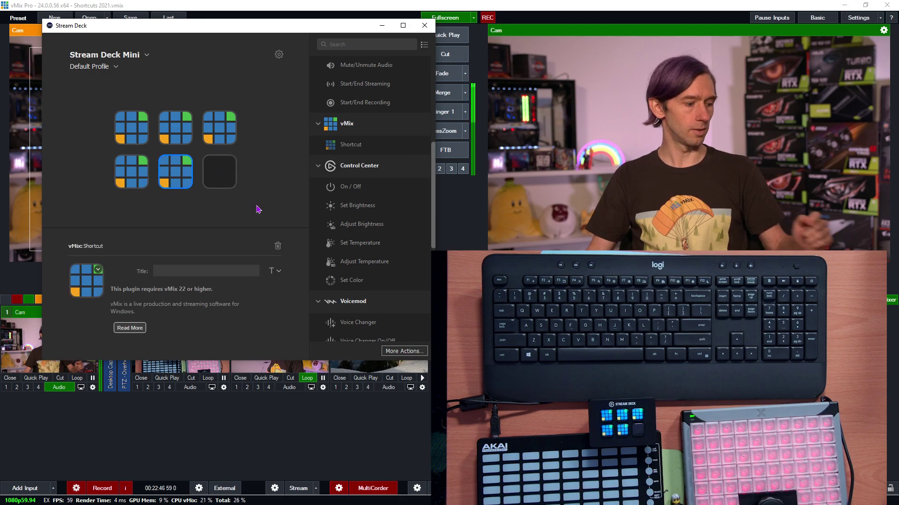
pyautogui.click(382, 27)
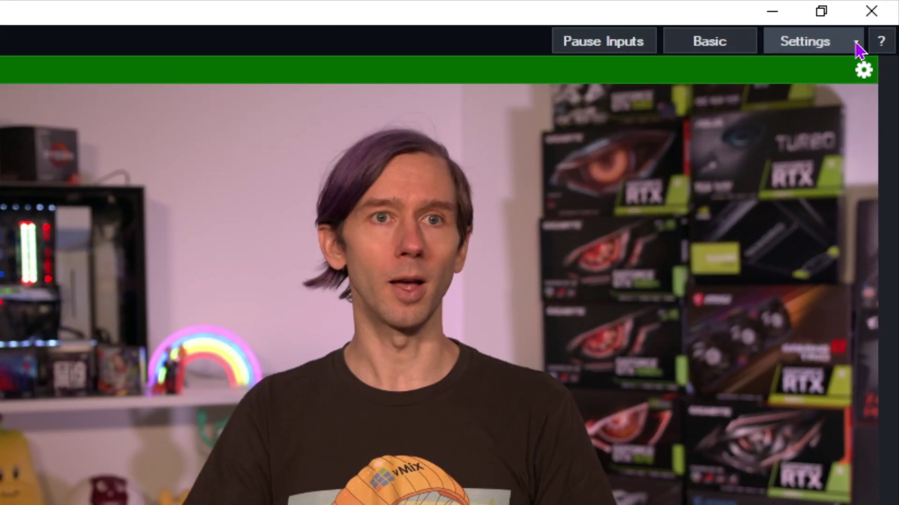
# Change the Tim overlay shortcut's trigger from Space to a Stream Deck key, with Thumbnail display
pyautogui.click(880, 18)
pyautogui.click(795, 330)
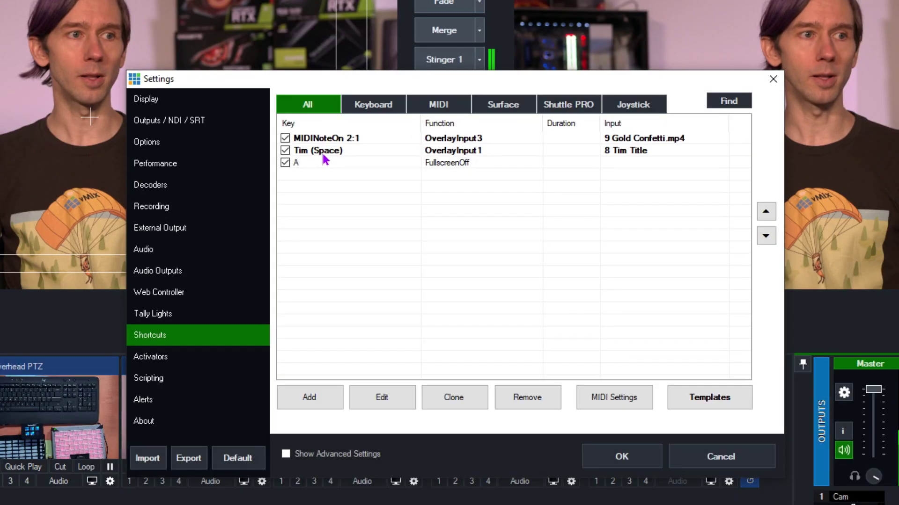
pyautogui.click(325, 151)
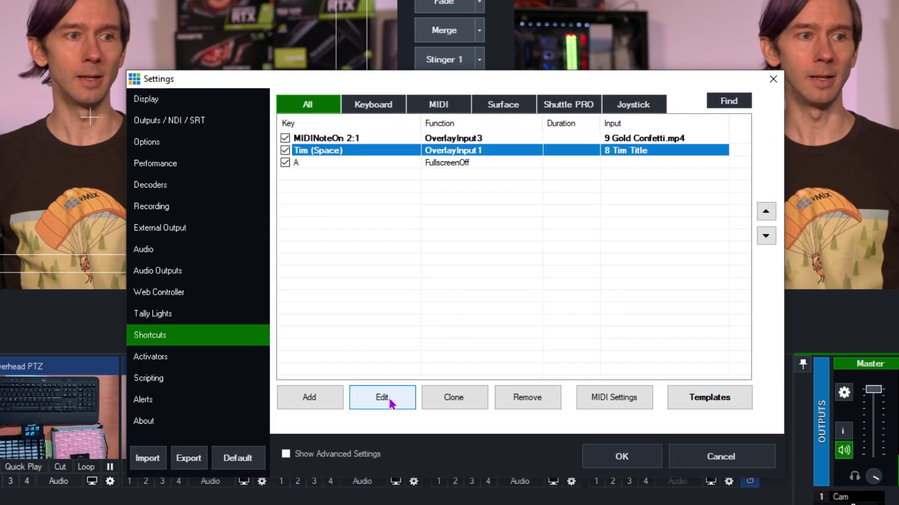
pyautogui.click(388, 396)
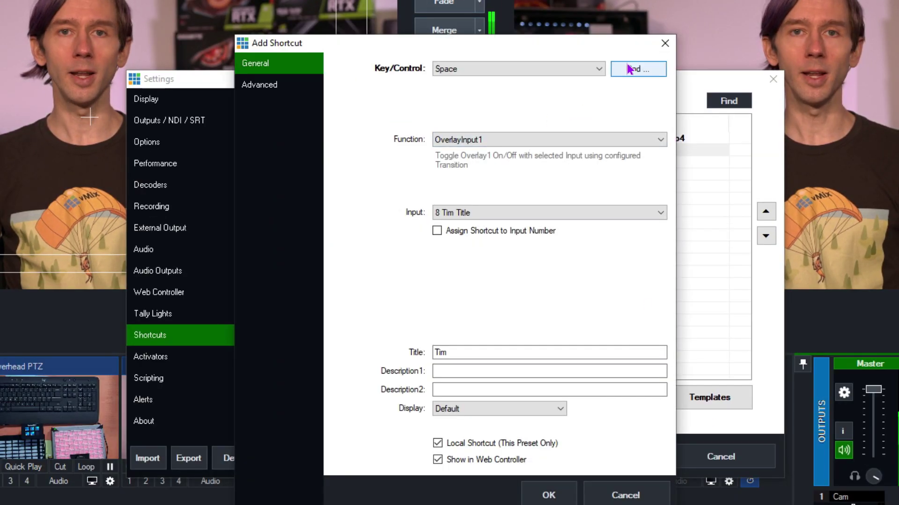
pyautogui.click(630, 69)
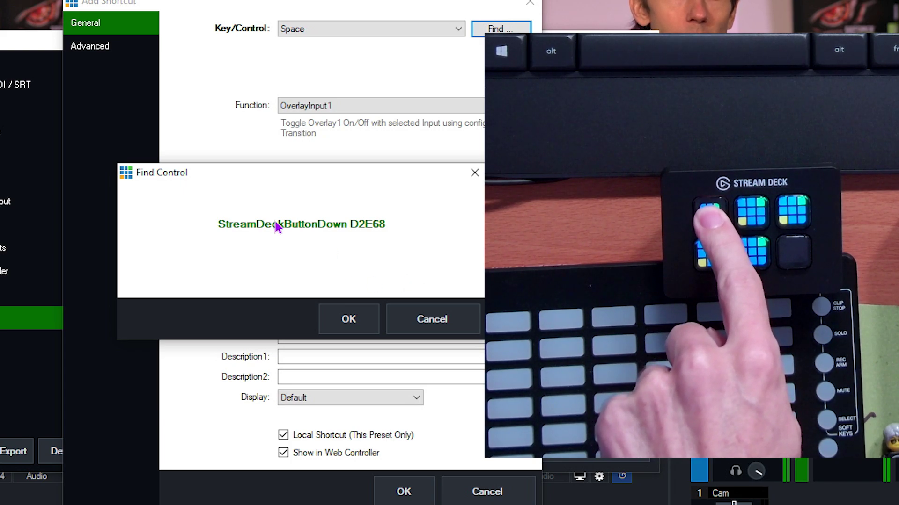
pyautogui.click(360, 325)
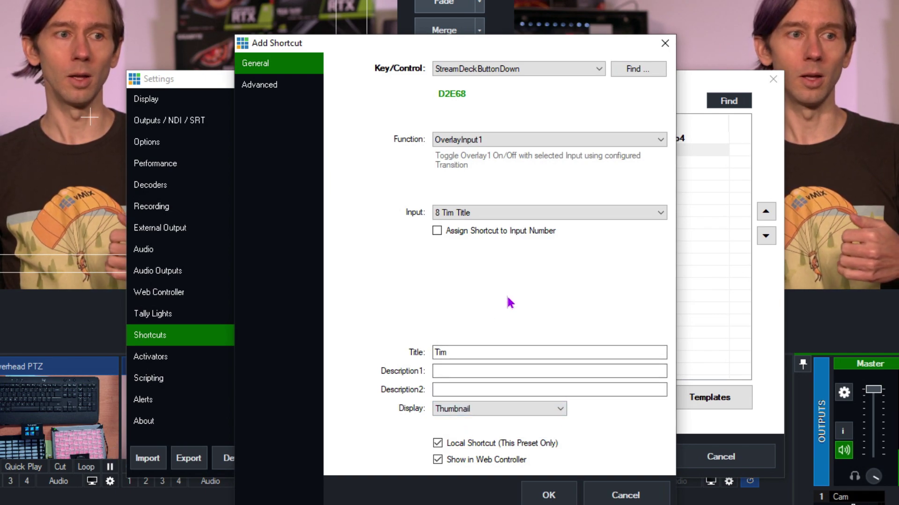
pyautogui.click(548, 495)
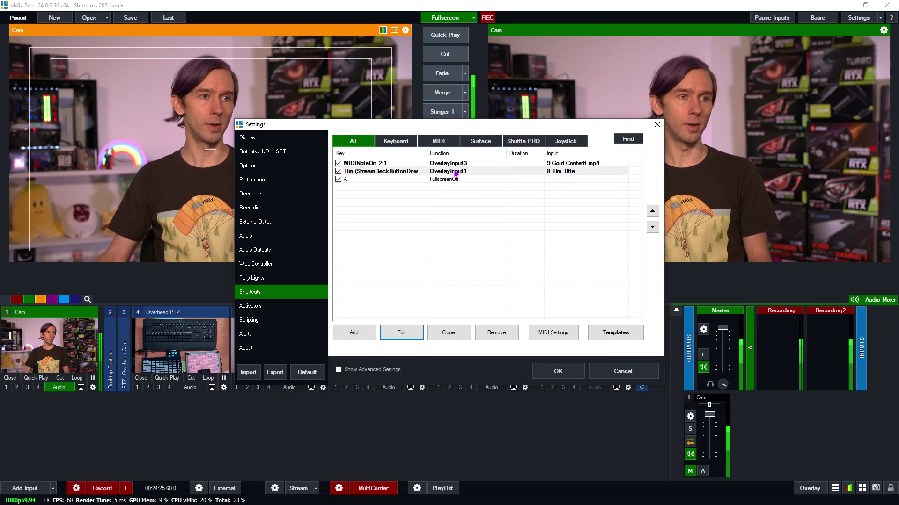
# Reassign the Tim shortcut to APC mini pad MIDI note 56 with Default display
pyautogui.click(396, 335)
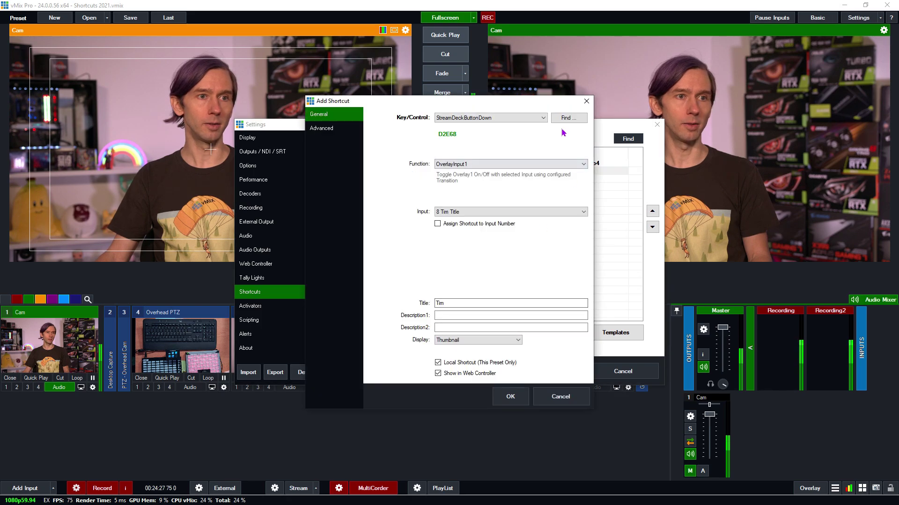
pyautogui.click(568, 120)
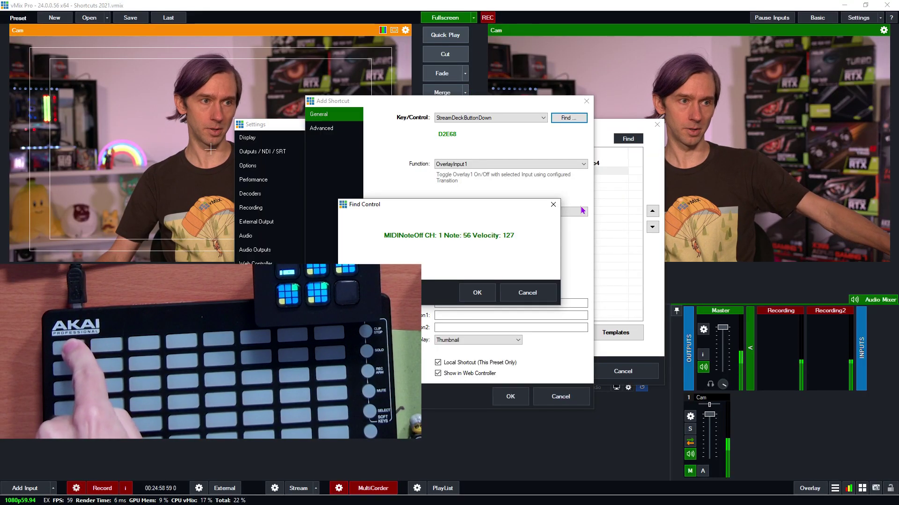
pyautogui.click(477, 295)
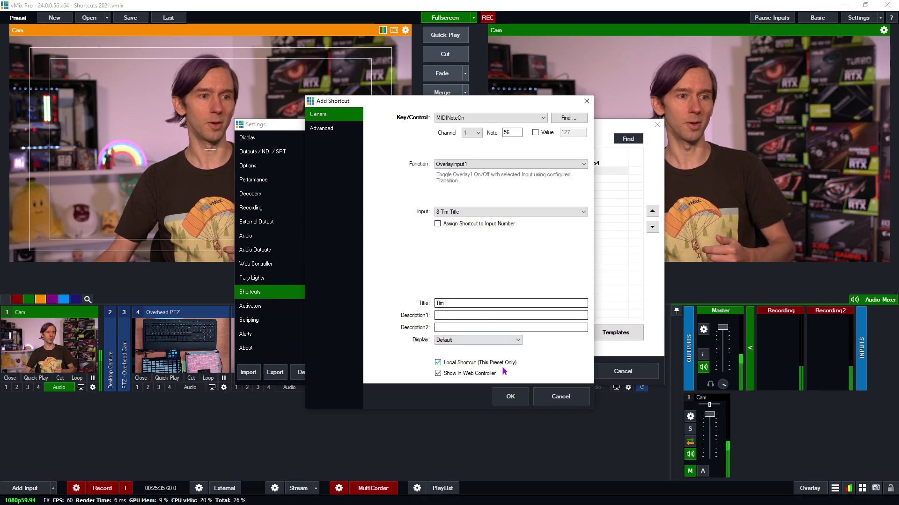
pyautogui.click(507, 397)
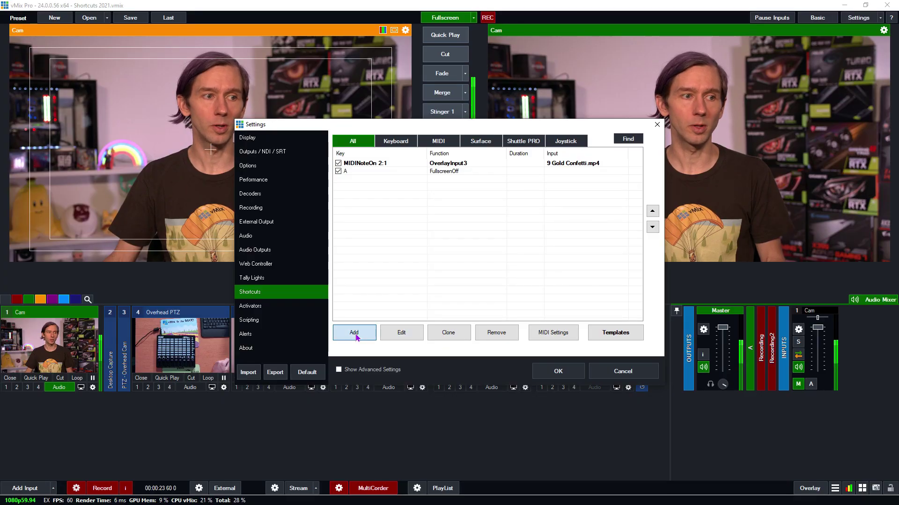
# Add a shortcut triggered by MIDI fader control 48 using the SetVolume function
pyautogui.click(356, 333)
pyautogui.click(569, 117)
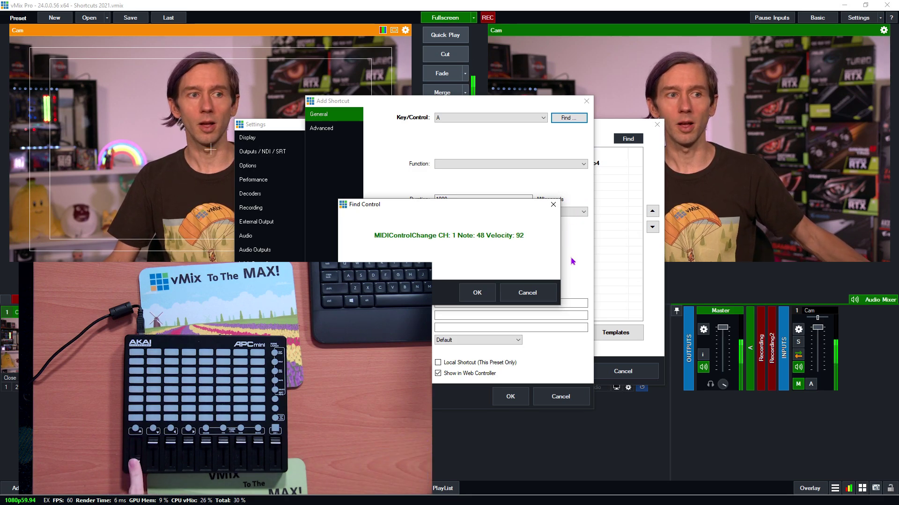
pyautogui.click(477, 293)
pyautogui.click(462, 163)
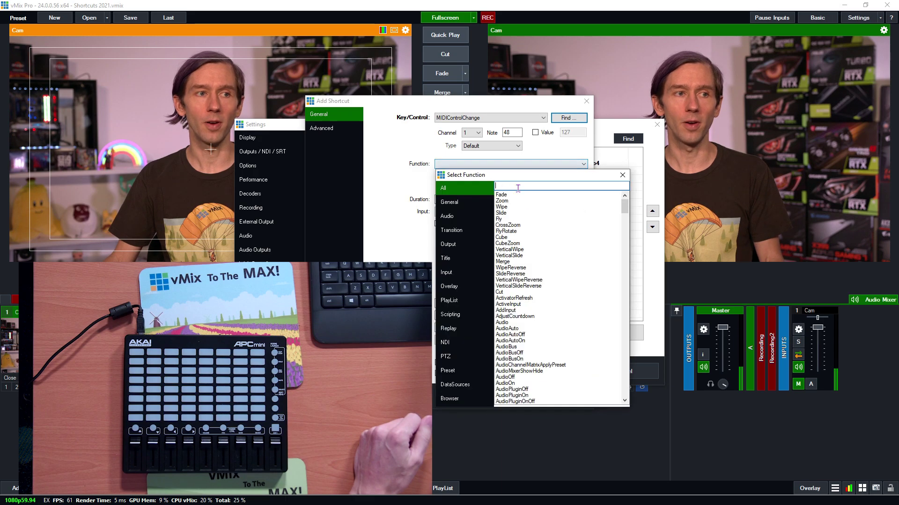
pyautogui.write('v')
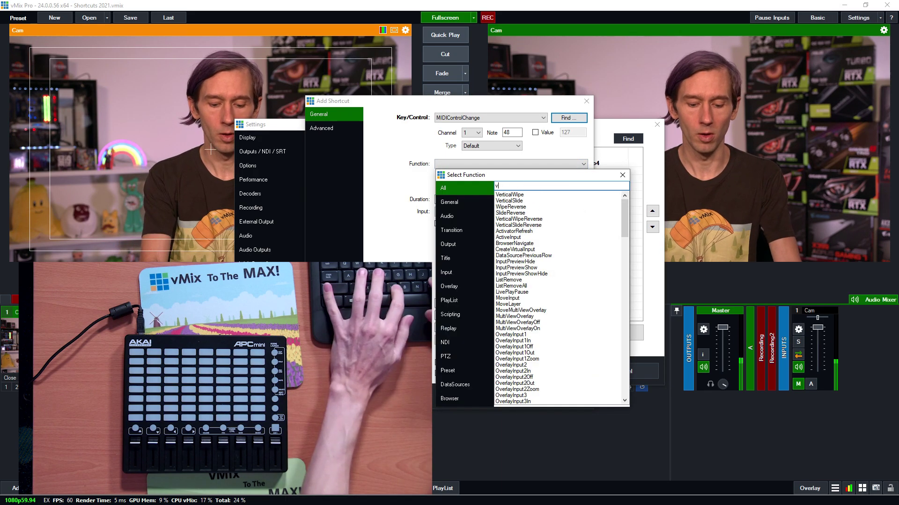
pyautogui.write('olume')
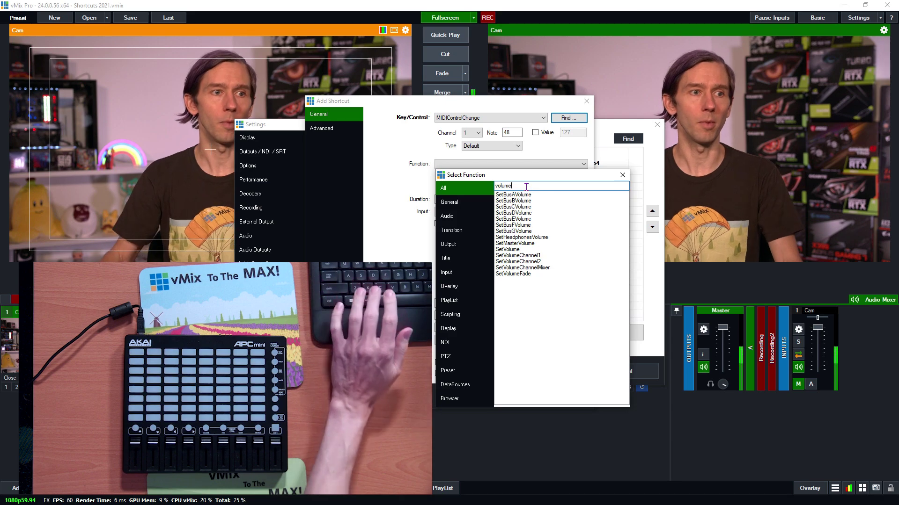
pyautogui.doubleClick(510, 251)
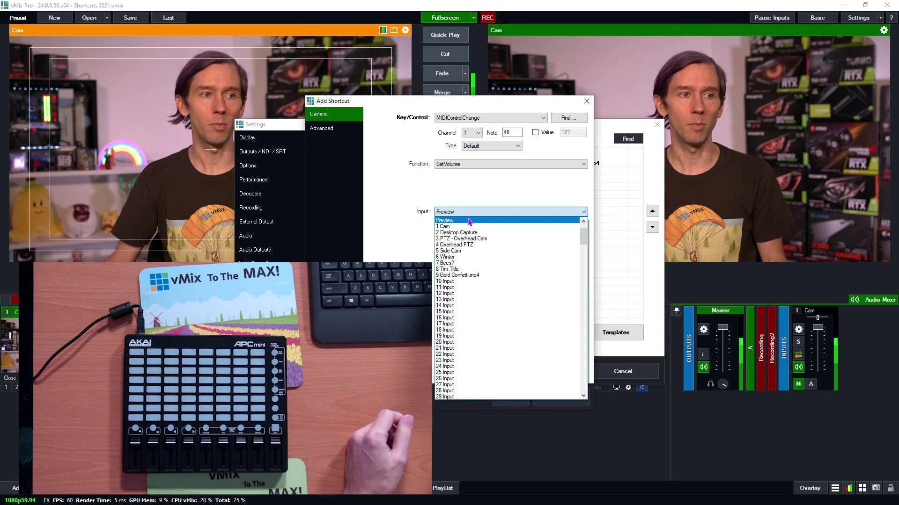
# Target input 1 Cam, title the shortcut 'cam audio', and apply the settings
pyautogui.click(461, 227)
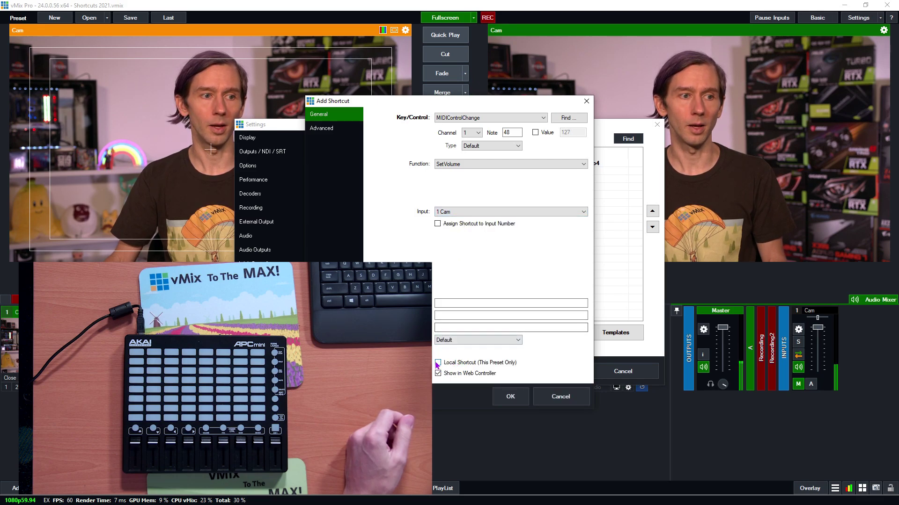
pyautogui.click(455, 305)
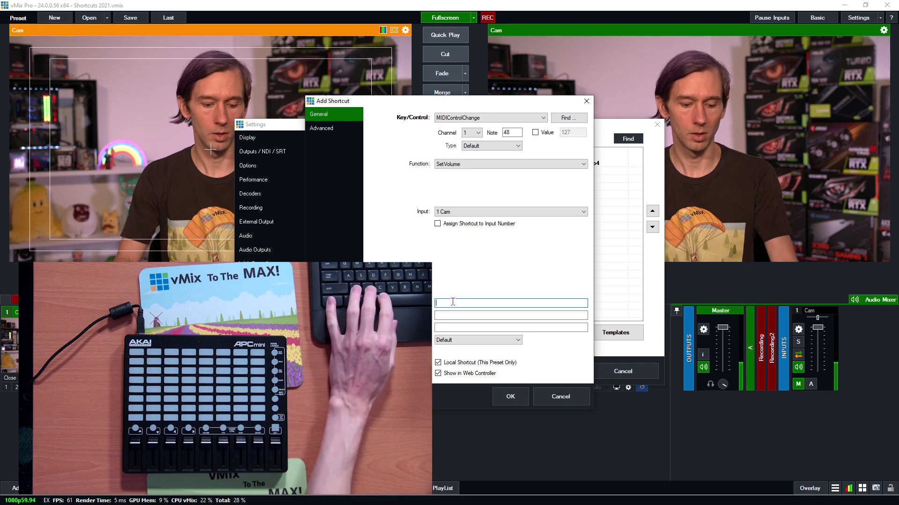
pyautogui.write('cam audio')
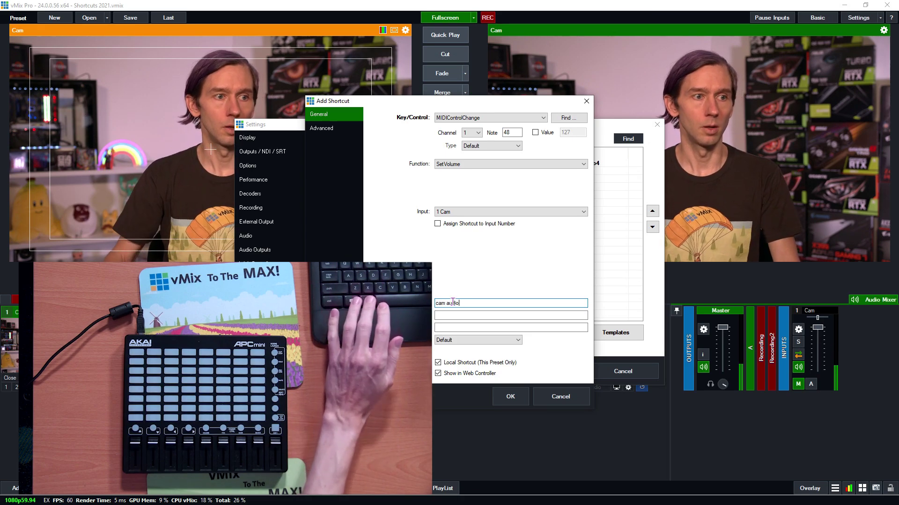
pyautogui.click(511, 397)
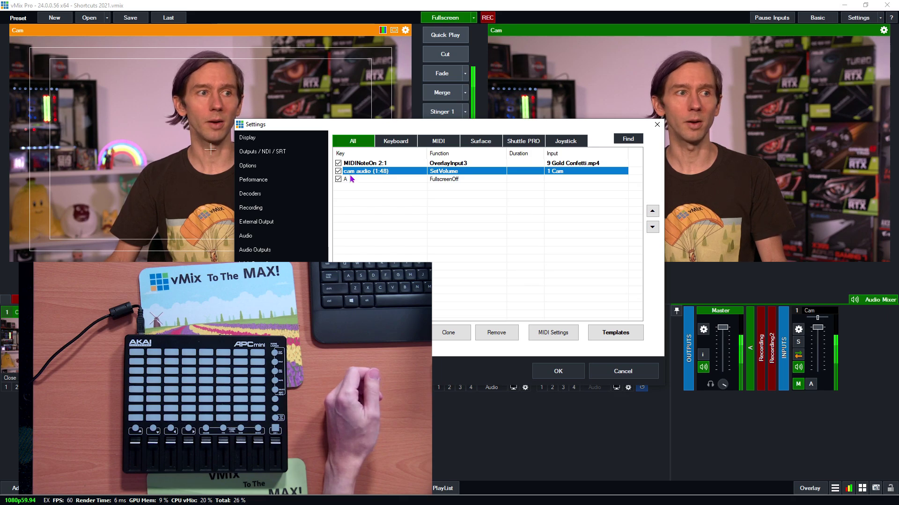
pyautogui.click(558, 371)
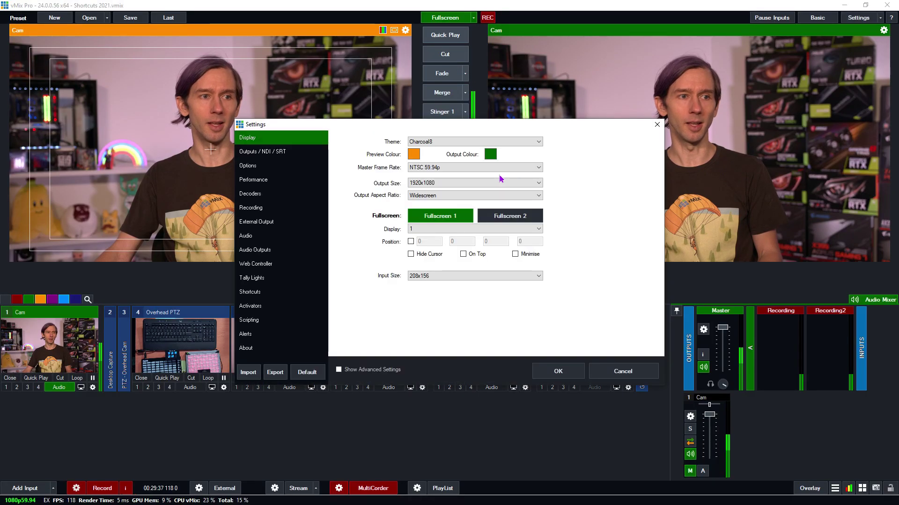
# Clone the Tim overlay shortcut, trigger the copy from MIDI pad note 0, and apply the settings
pyautogui.click(253, 293)
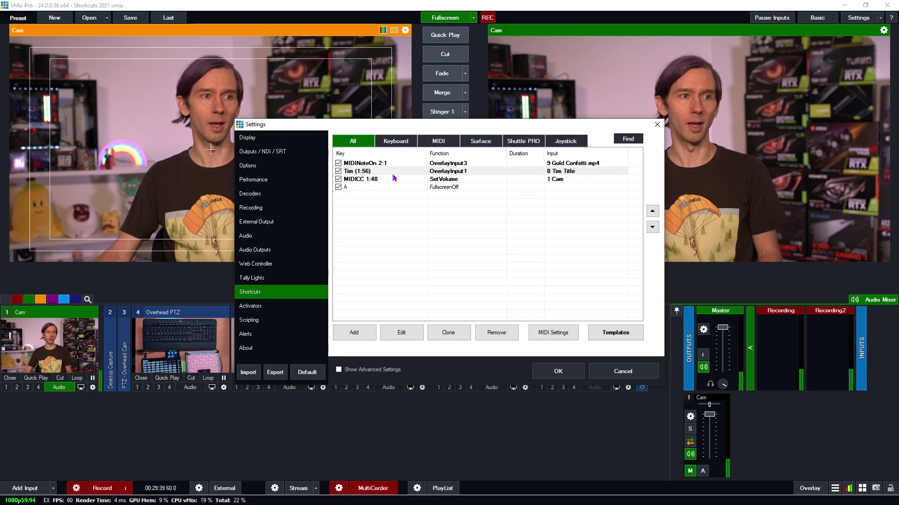
pyautogui.click(444, 330)
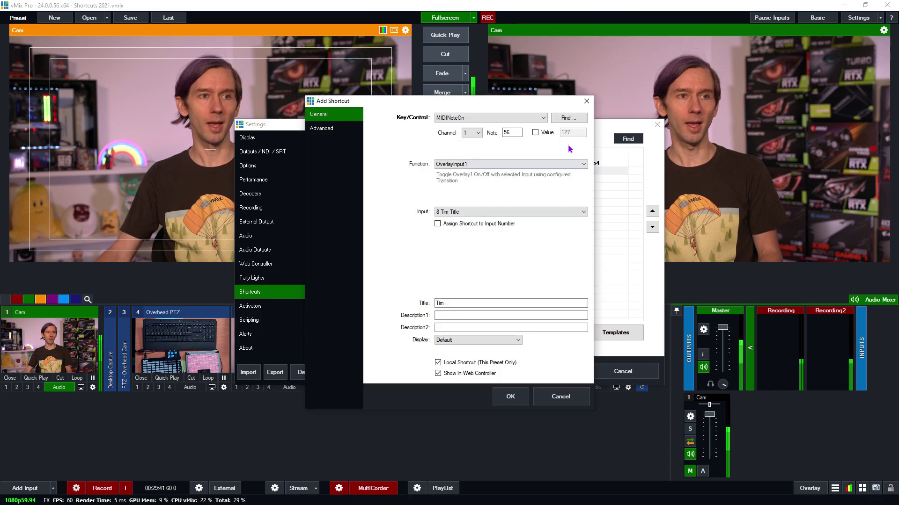
pyautogui.click(569, 118)
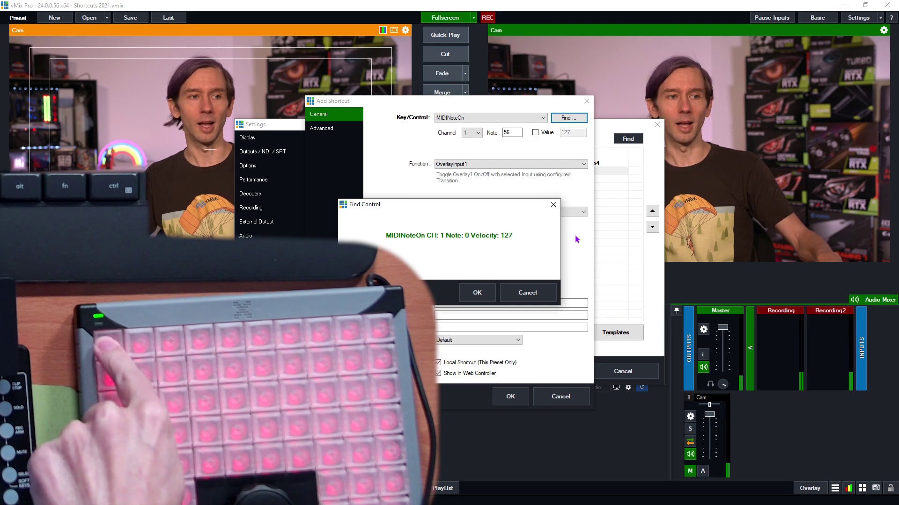
pyautogui.click(477, 292)
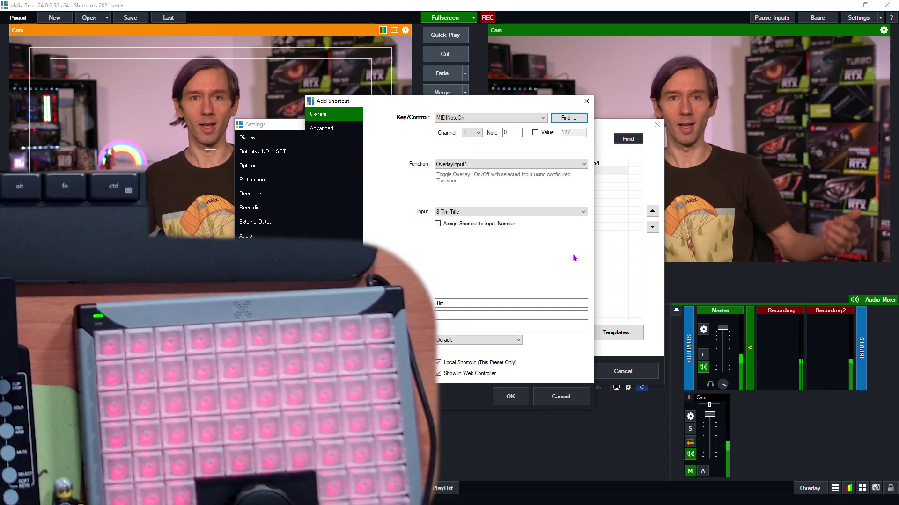
pyautogui.click(509, 396)
pyautogui.click(548, 372)
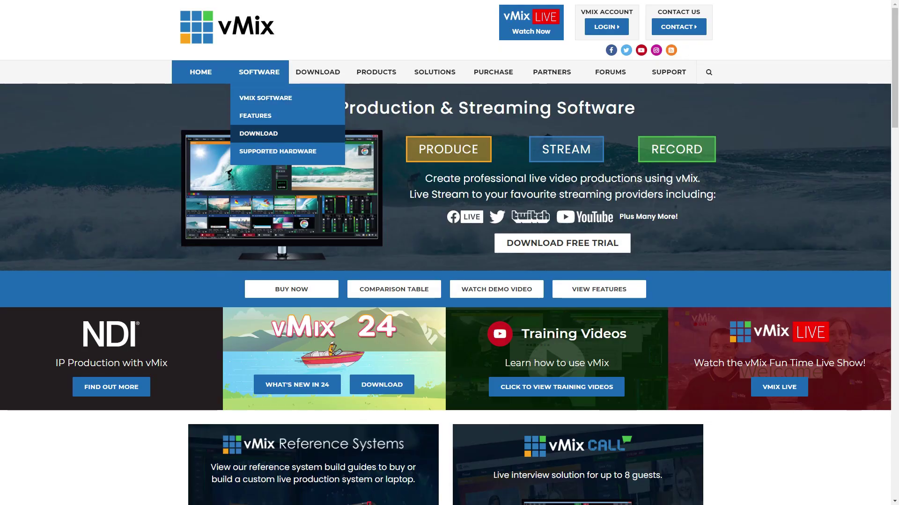
# Browse the vMix website's Supported Hardware Controllers table
pyautogui.moveTo(278, 151)
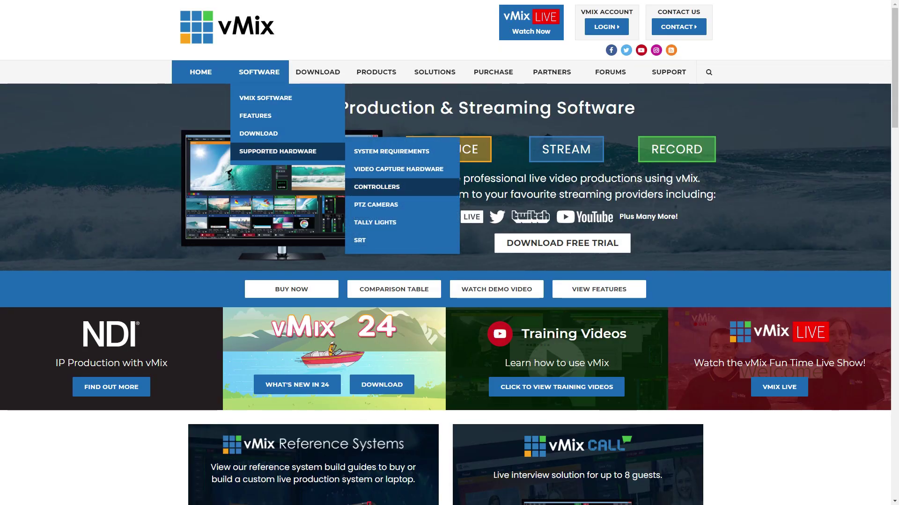
pyautogui.click(376, 187)
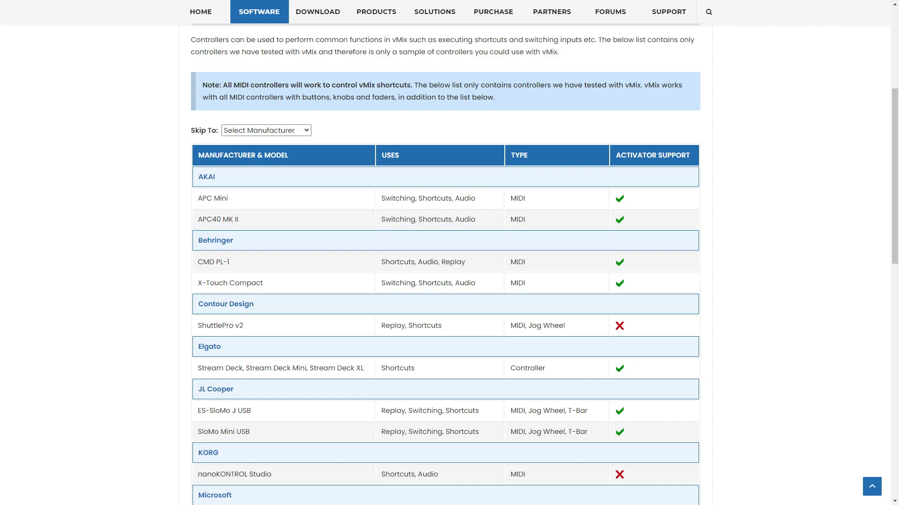
pyautogui.scroll(-3, 449, 262)
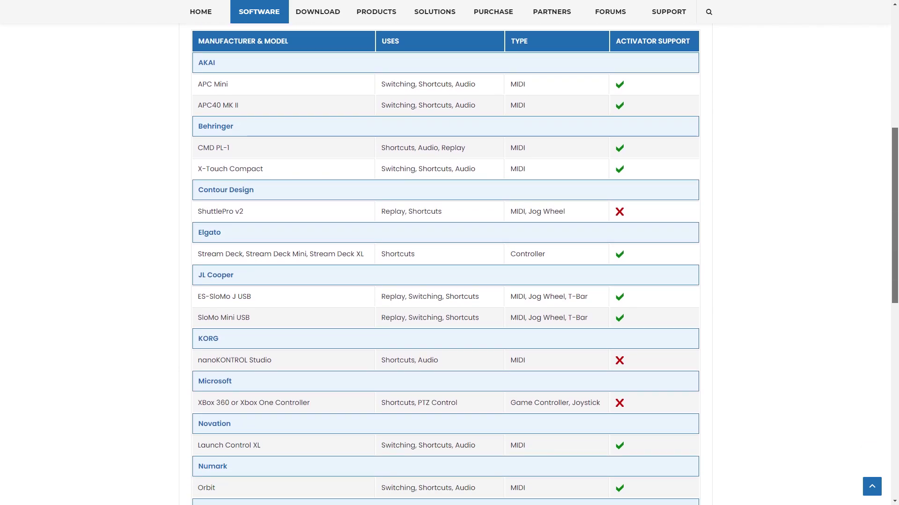
pyautogui.scroll(-8, 449, 262)
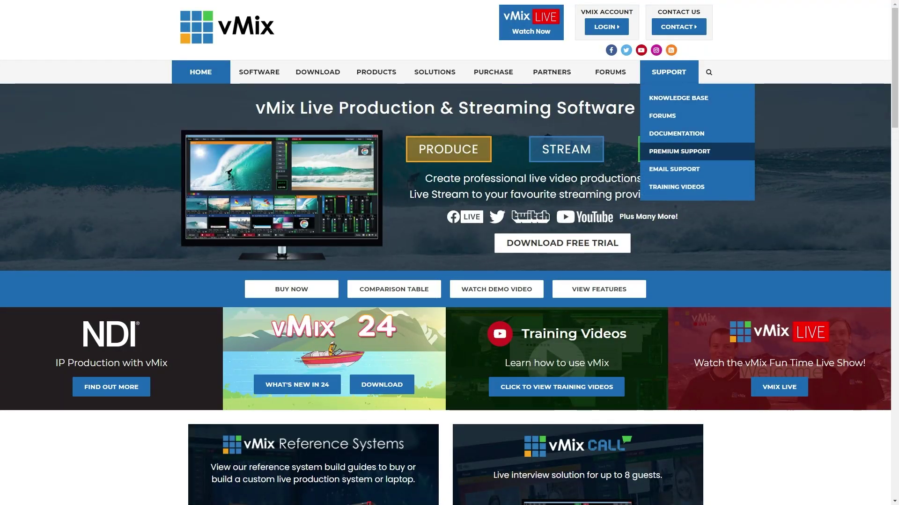
# Open the Email Support contact form and enter the sender's full name
pyautogui.click(674, 169)
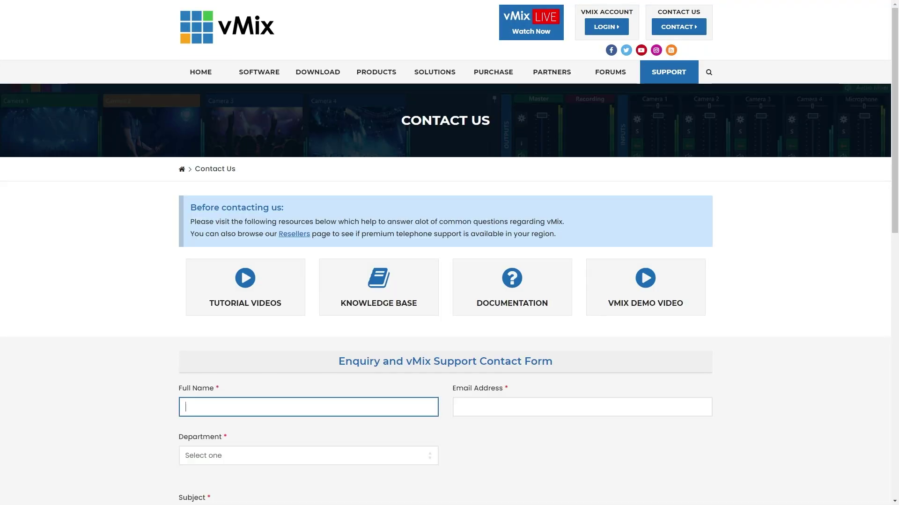
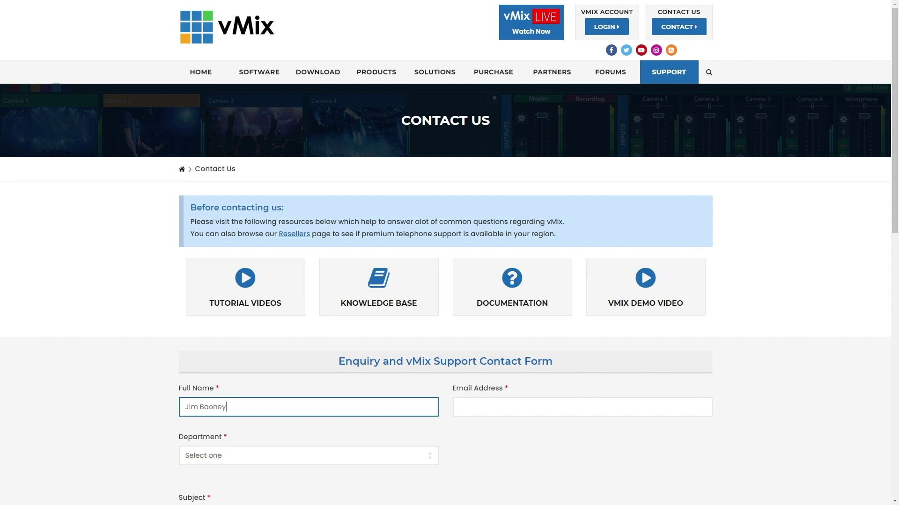
pyautogui.scroll(-4, 449, 281)
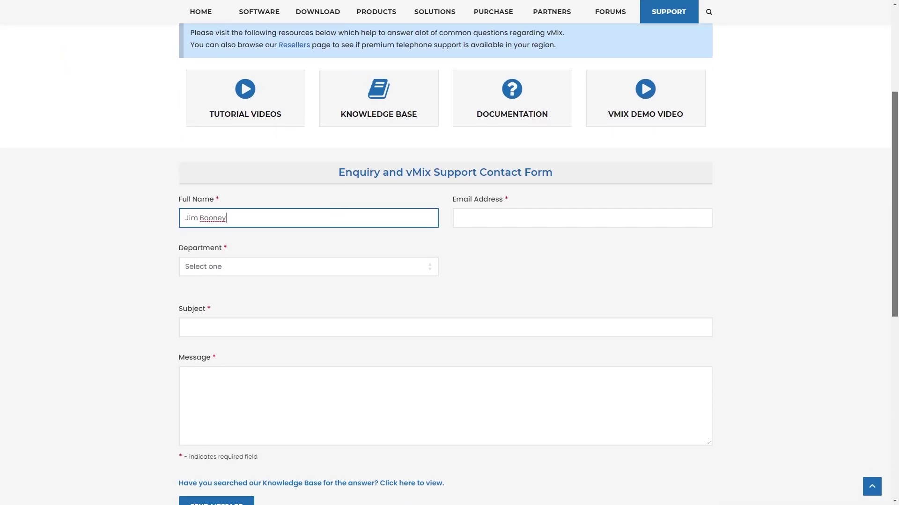